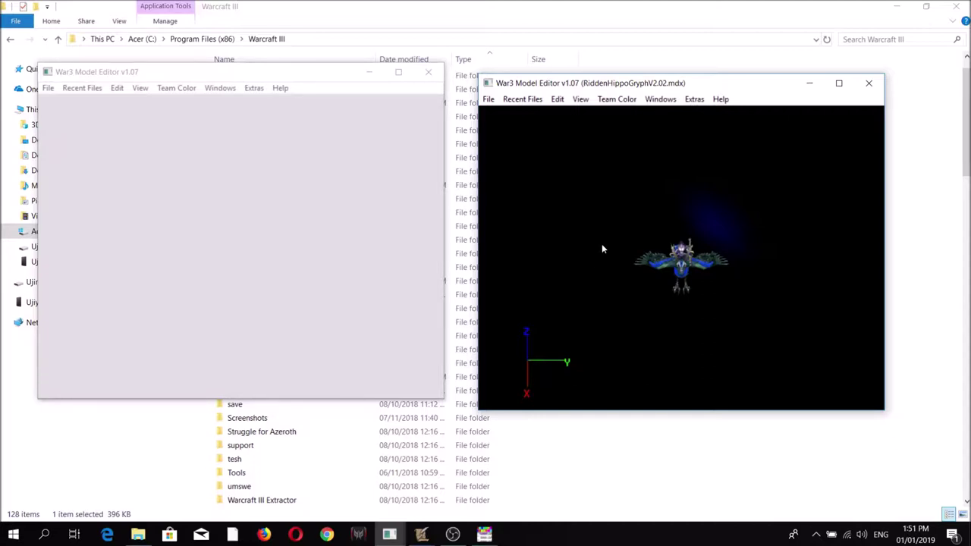
Step: Open the Node Manager to show the model's node tree
click(661, 99)
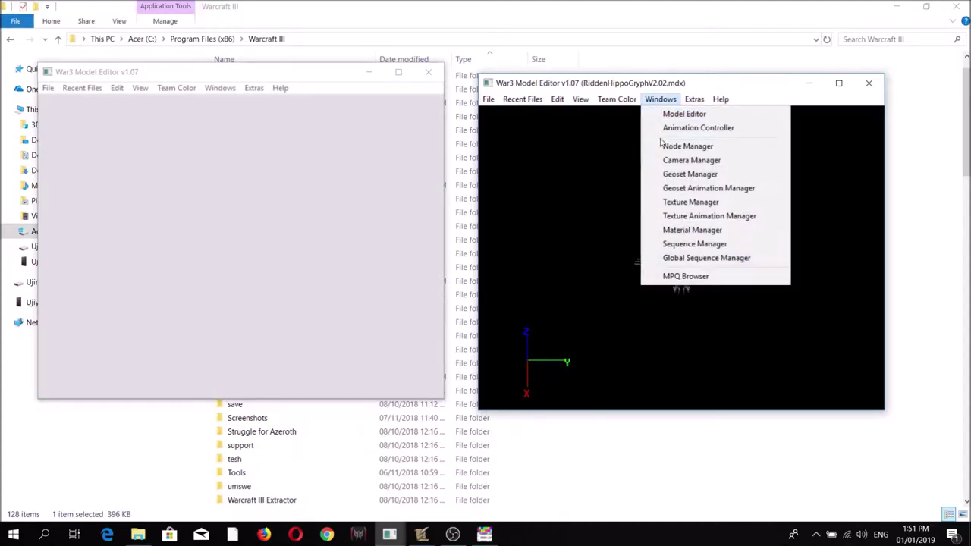
click(662, 145)
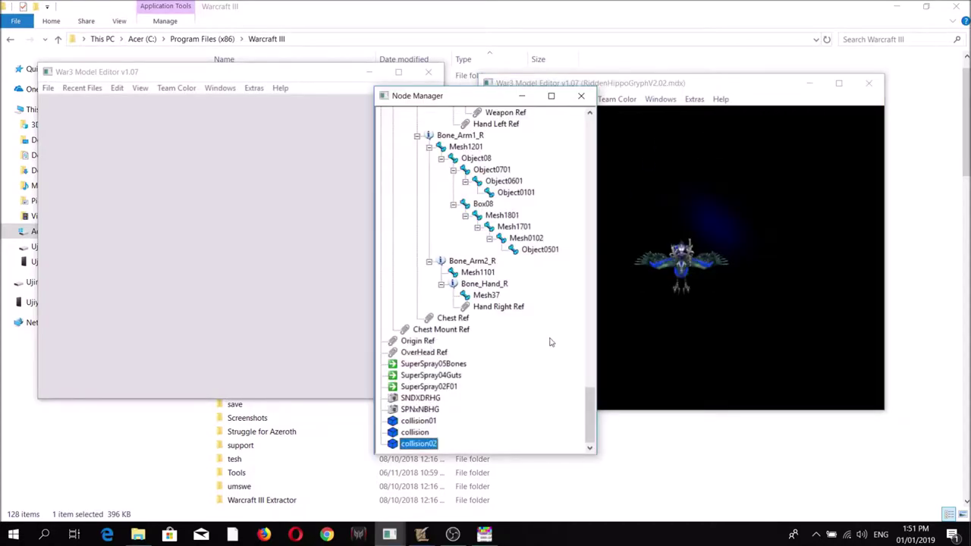
click(627, 317)
scroll(627, 316, up, 5)
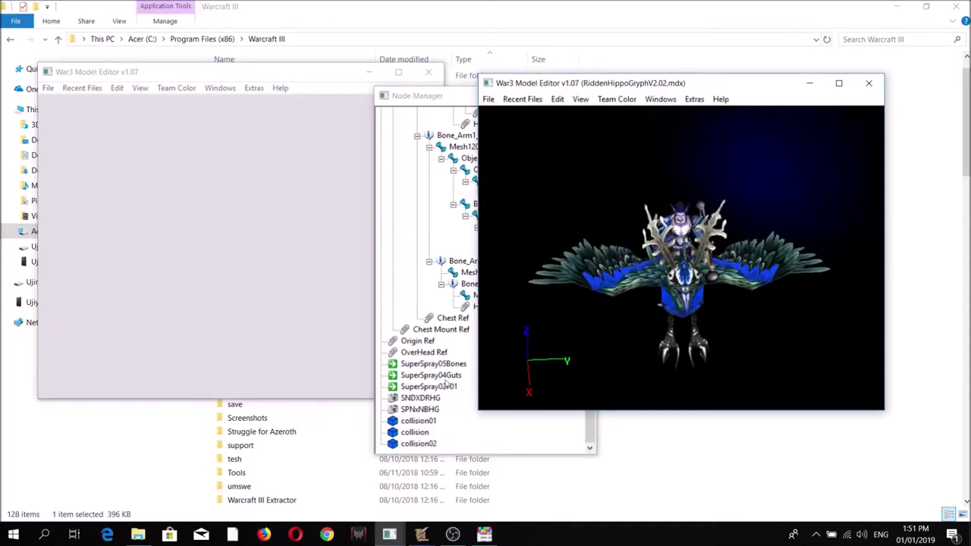
click(430, 365)
Step: Select SuperSpray05Bones and add a new particle emitter node under SNDXDRHG
click(434, 364)
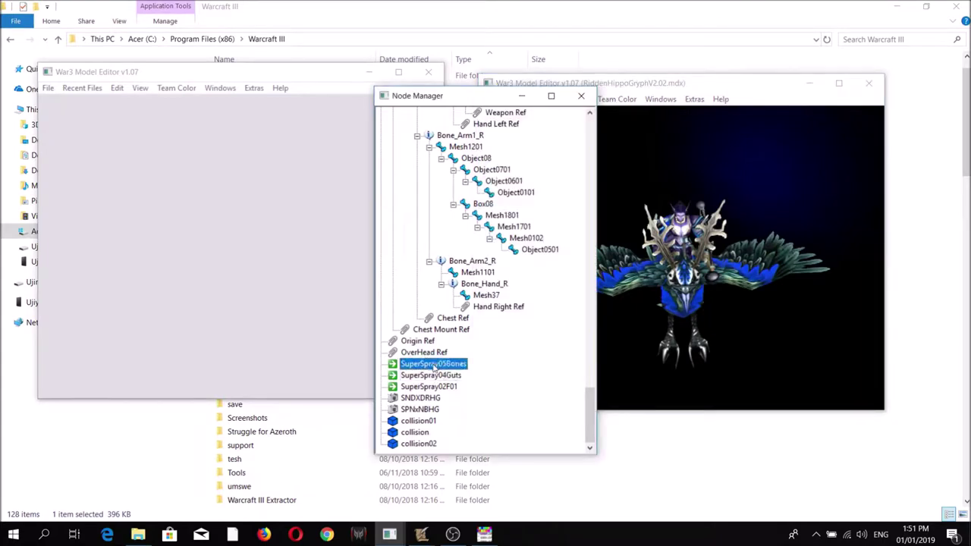
right_click(431, 397)
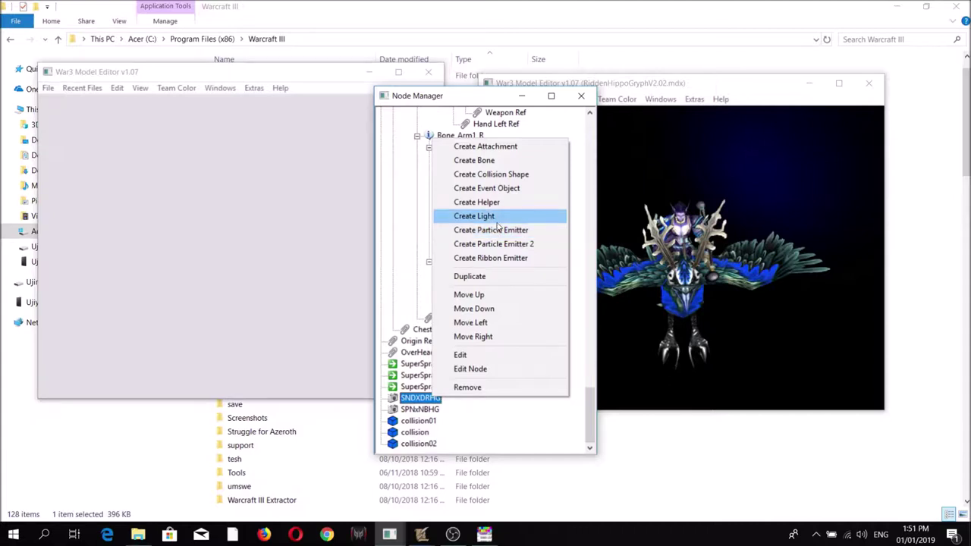
click(501, 231)
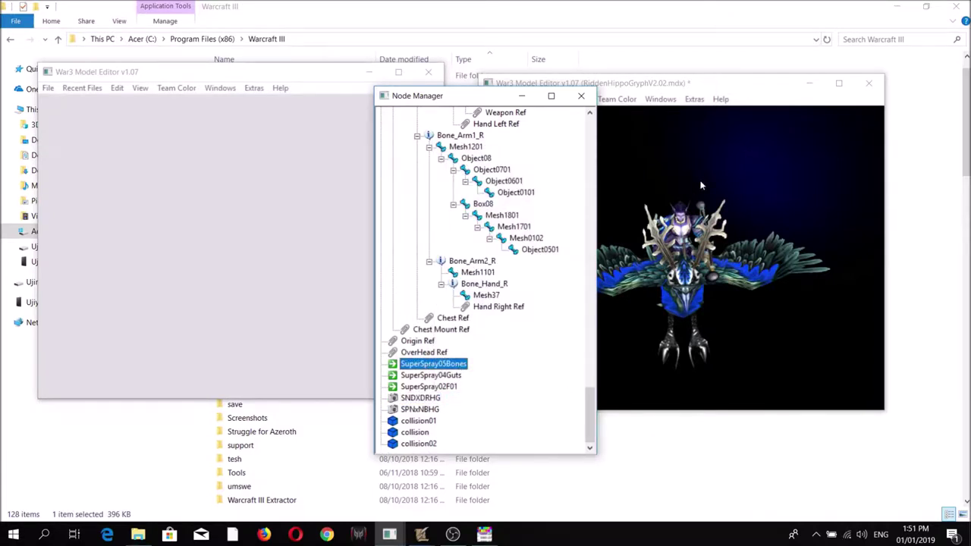
click(446, 386)
click(719, 236)
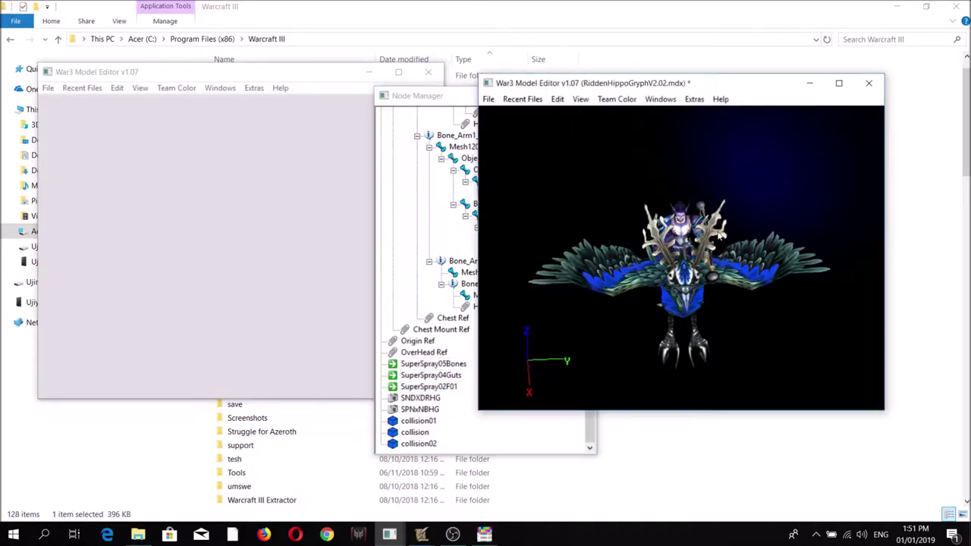
Step: Dock the Animation Controller beside the model, play Death, then switch to the World Editor
click(660, 99)
click(687, 127)
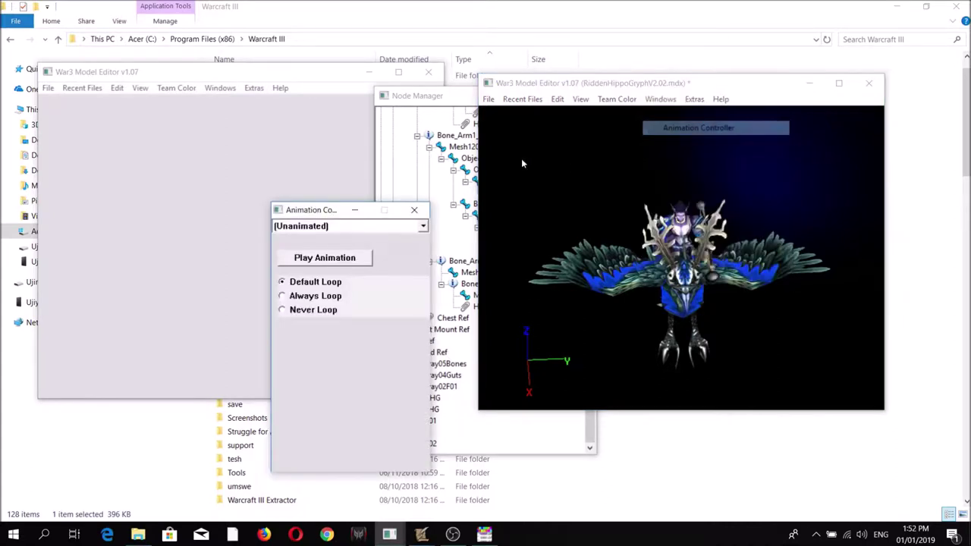
drag(322, 211, 365, 109)
click(366, 90)
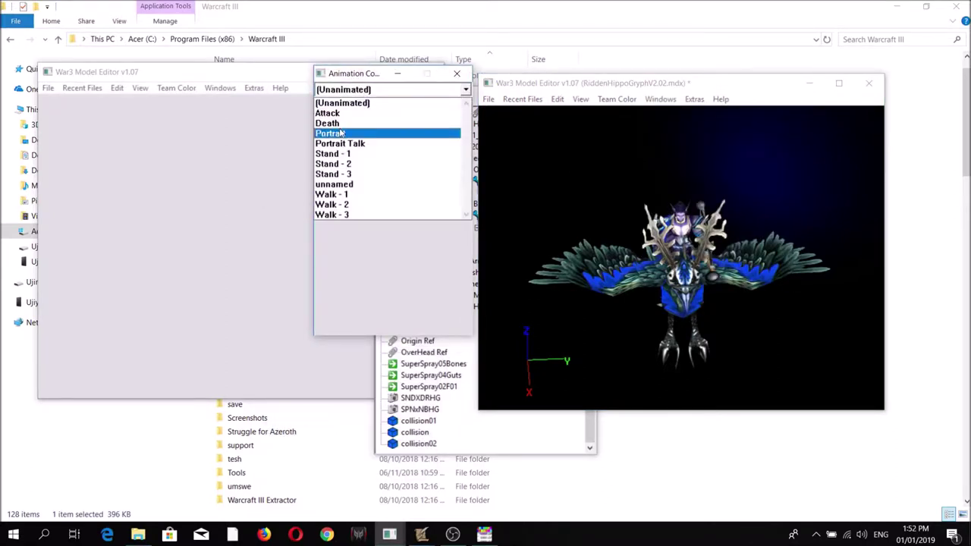
click(341, 123)
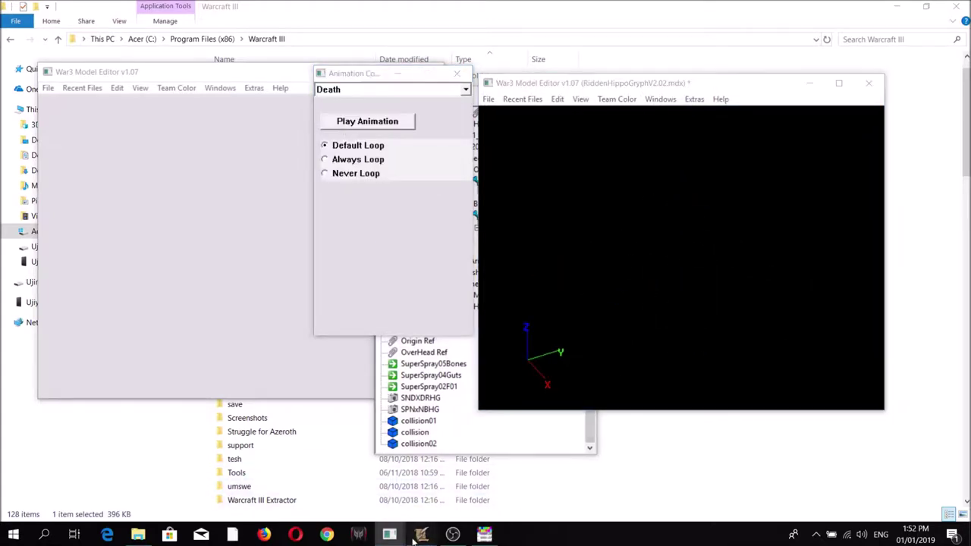
mouse_move(422, 535)
click(292, 477)
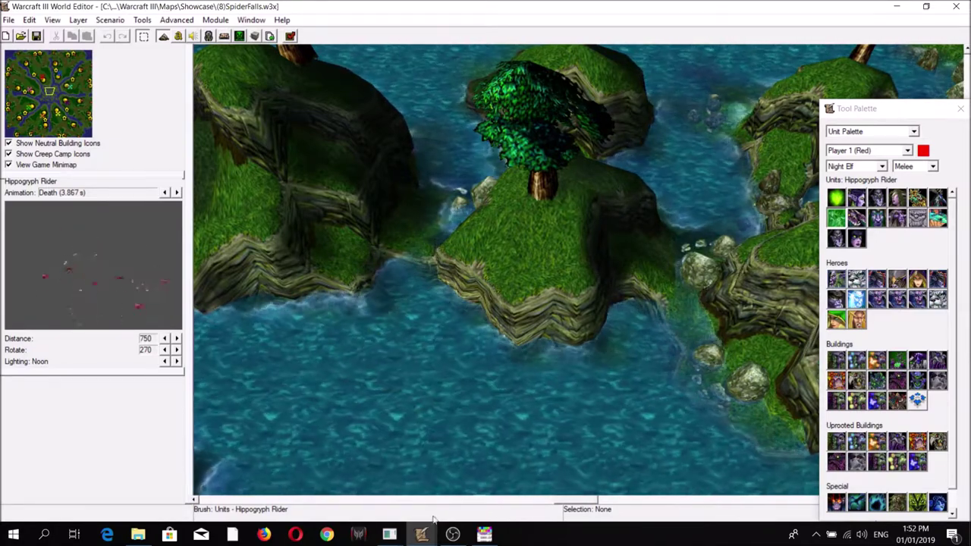
Step: Watch the Hippogryph Rider's Death preview, then return to the War3 Model Editor
mouse_move(389, 535)
click(266, 489)
Step: Reopen the Node Manager and bring the model view to the front
click(660, 99)
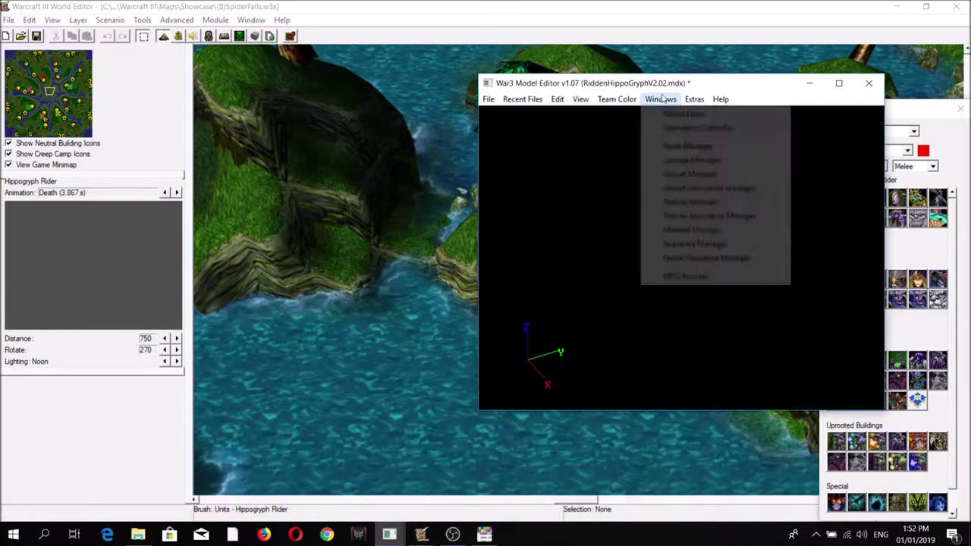
click(689, 145)
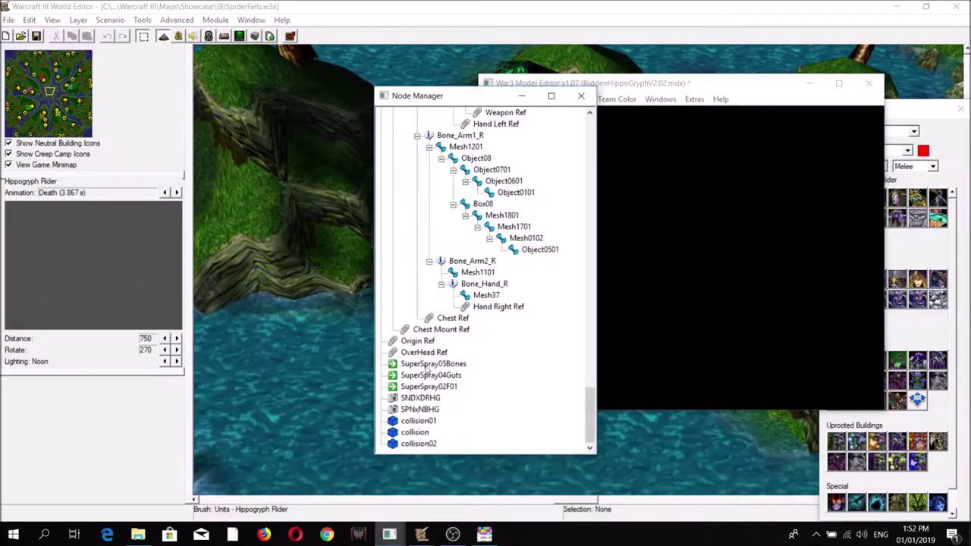
click(720, 144)
Step: Select Death with Default Loop in the Animation Controller and activate the model view
click(660, 99)
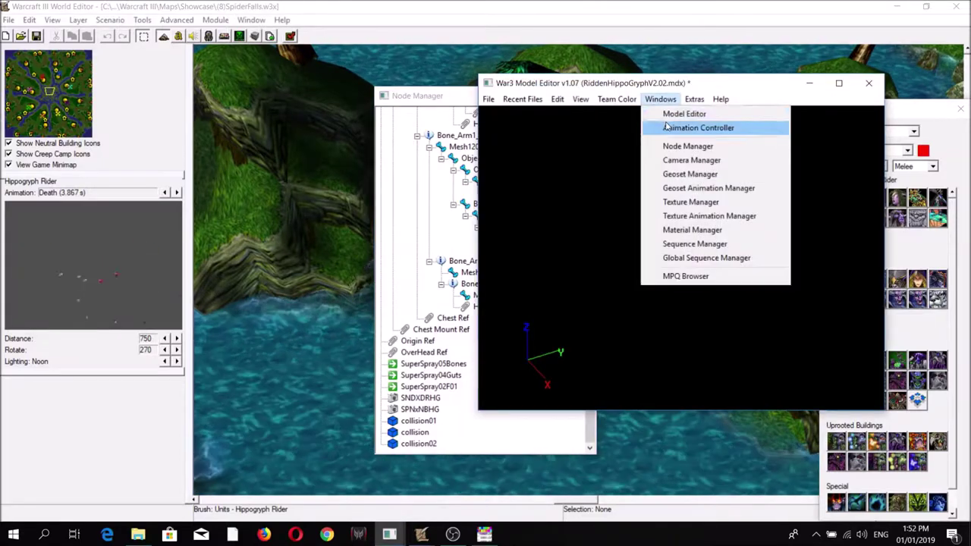
click(674, 128)
click(357, 89)
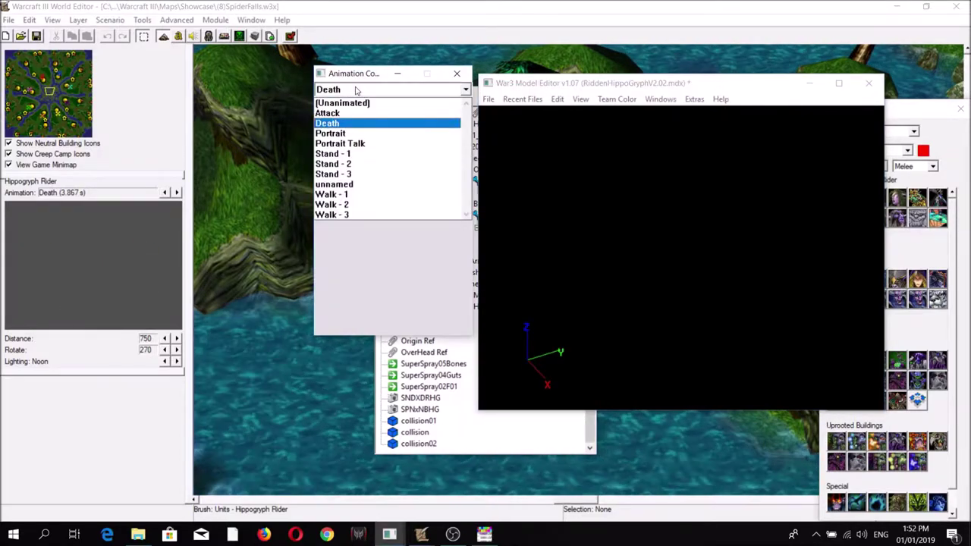
click(327, 123)
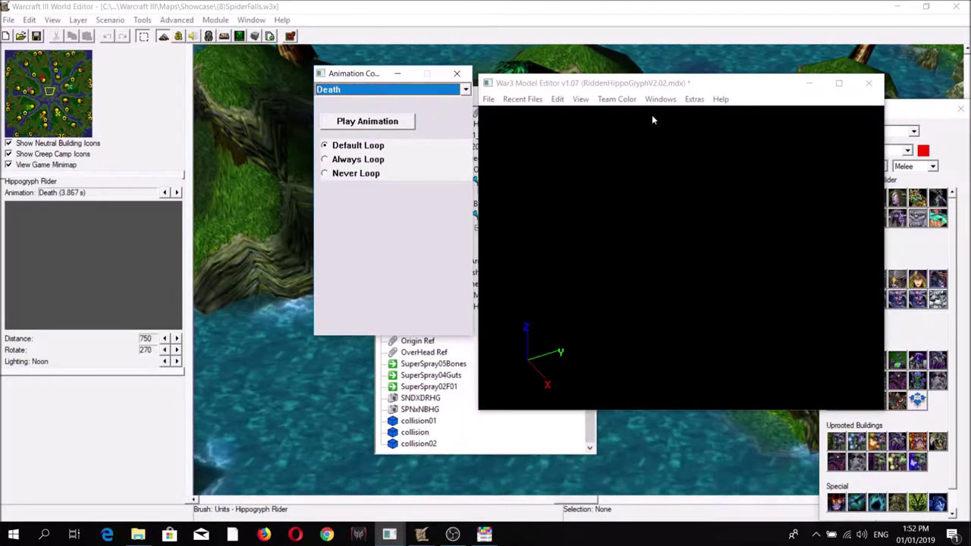
click(661, 92)
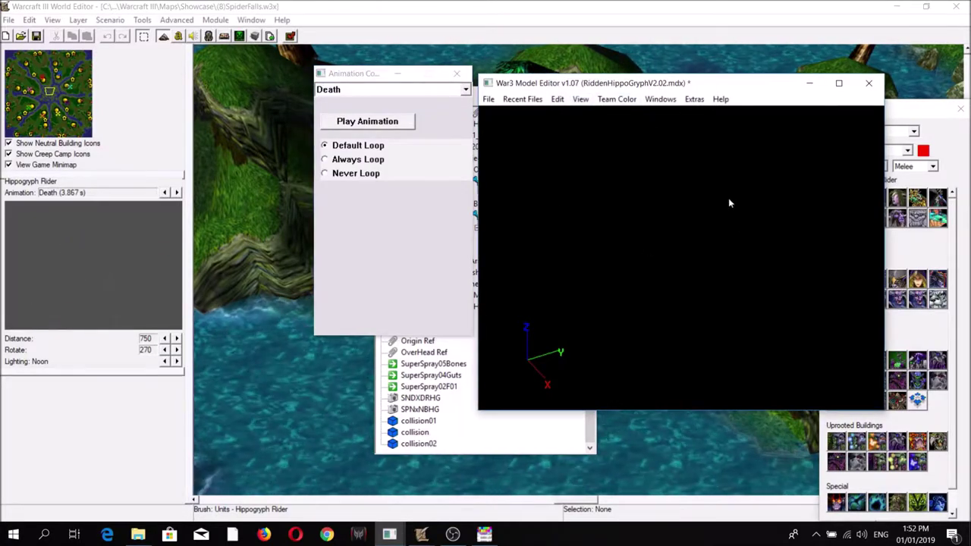
click(557, 99)
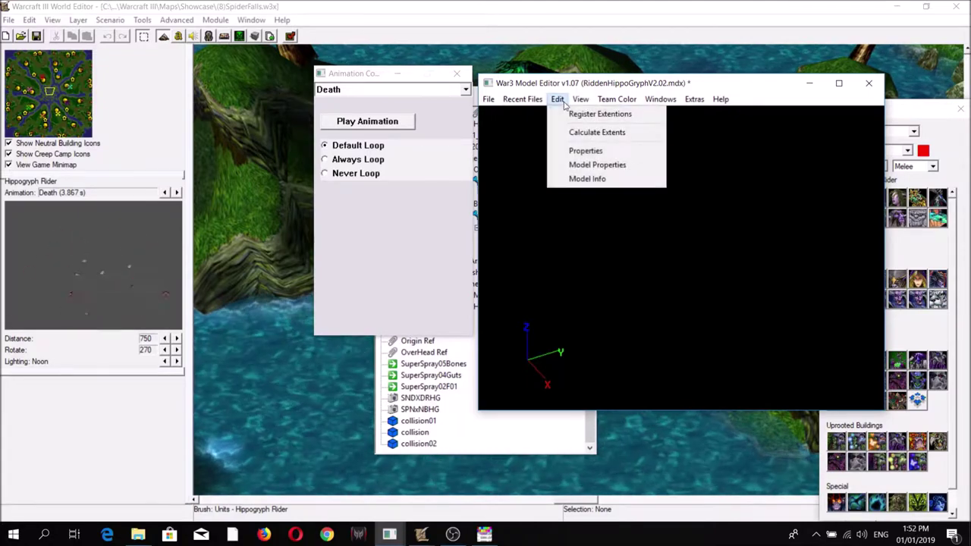
Step: Rename the model from RiddenHippoGryph to HippoGryphRider in Model Properties
click(573, 165)
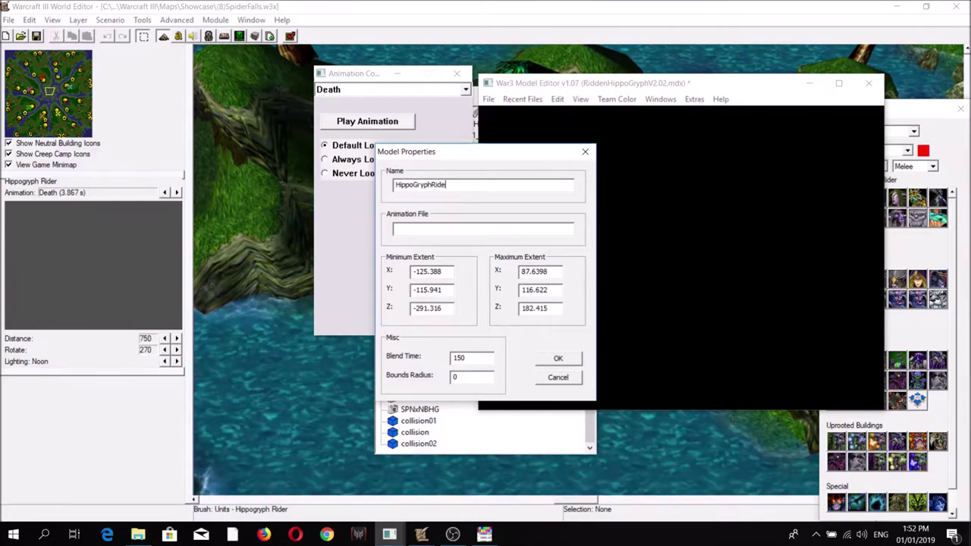
click(558, 361)
click(488, 98)
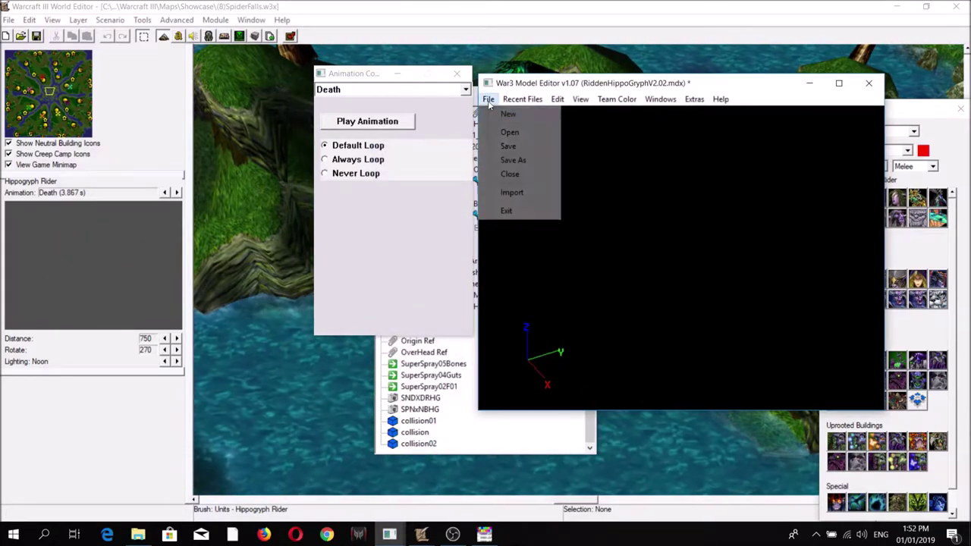
Step: Save the model as RiddenHippoGryphV2.03.mdx
click(510, 158)
drag(607, 377, 622, 376)
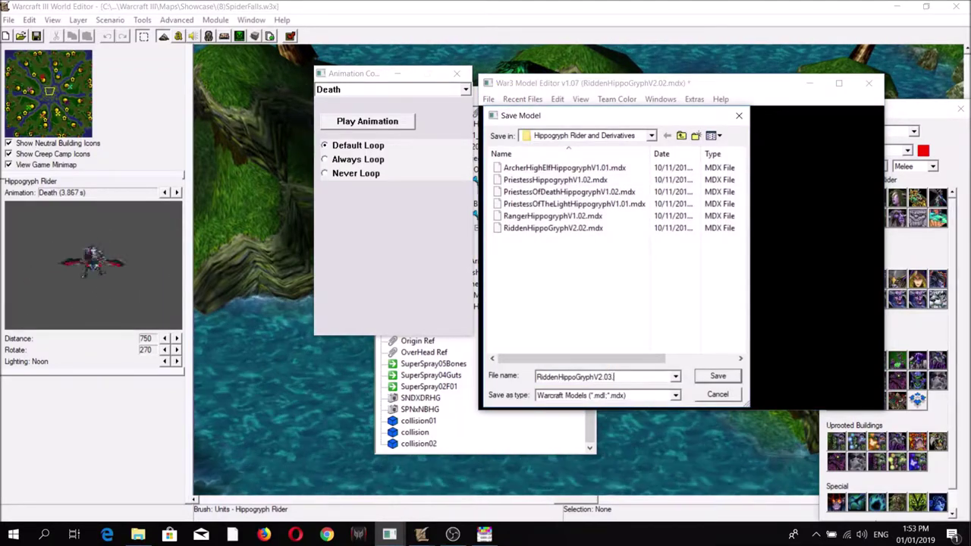
text(3.m)
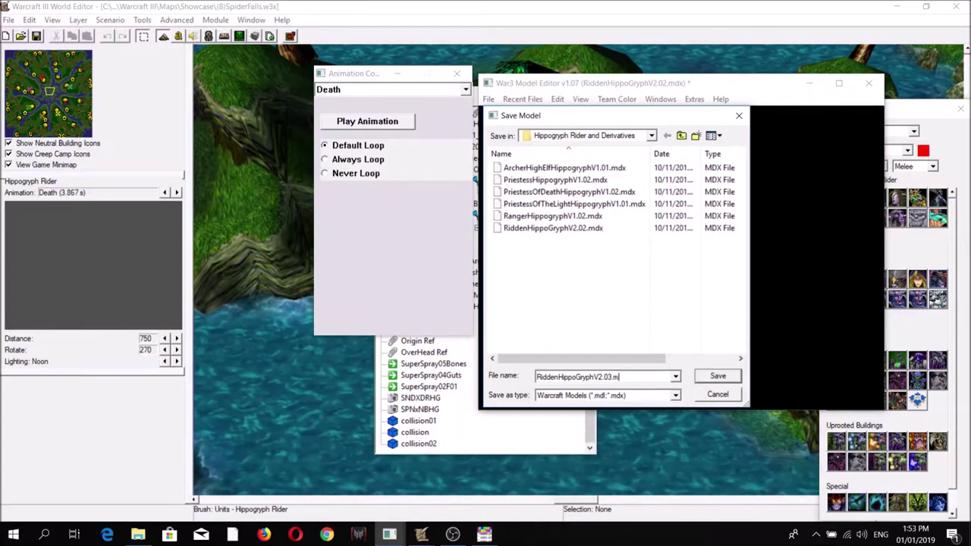
text(dx)
key(Return)
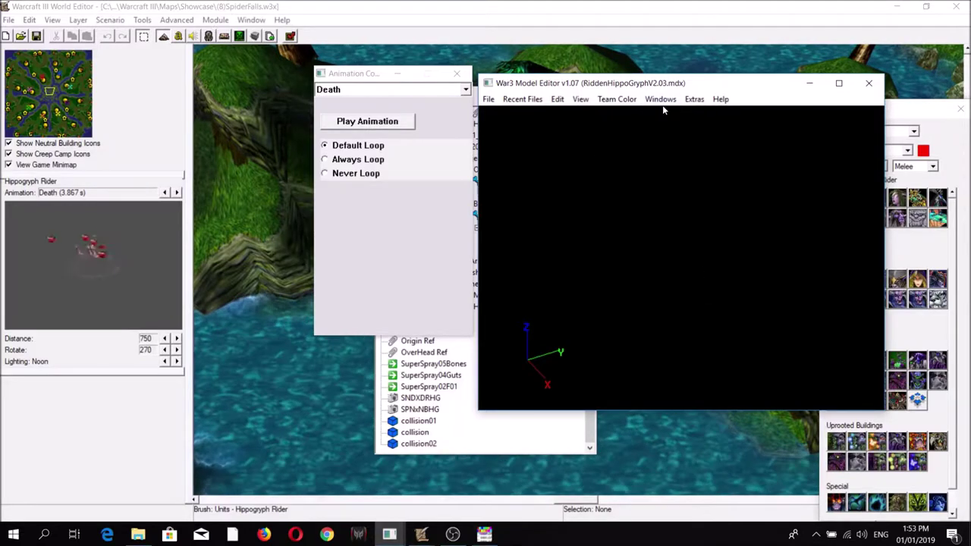
Step: Reopen RiddenHippoGryphV2.03.mdx and scroll through its Node Manager list
click(488, 99)
click(501, 130)
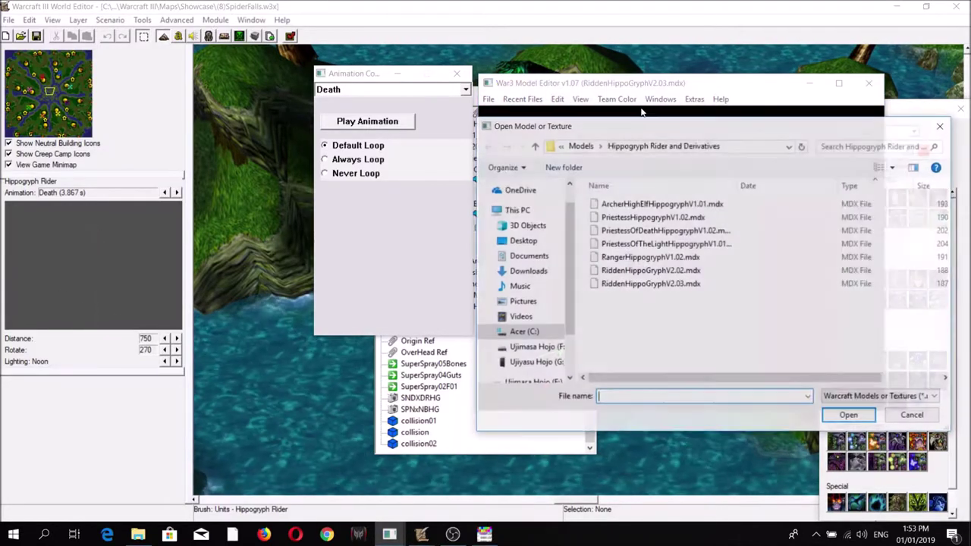
click(651, 284)
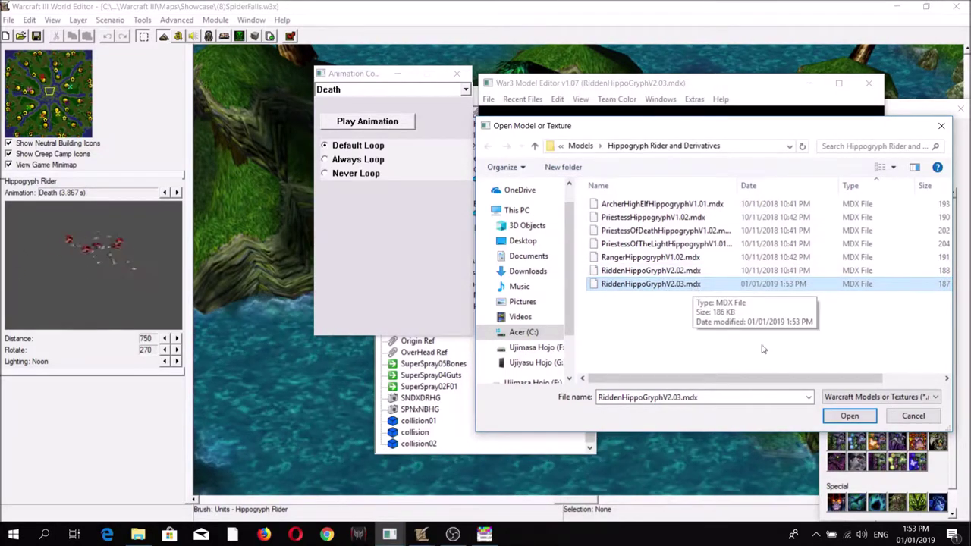
key(Return)
click(521, 429)
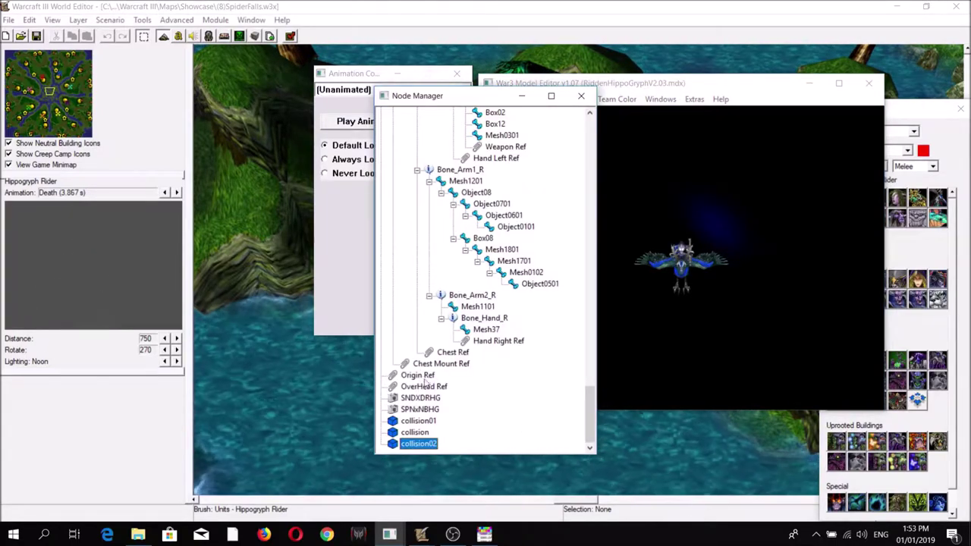
mouse_move(589, 415)
mouse_down()
mouse_move(589, 162)
mouse_move(590, 410)
mouse_up()
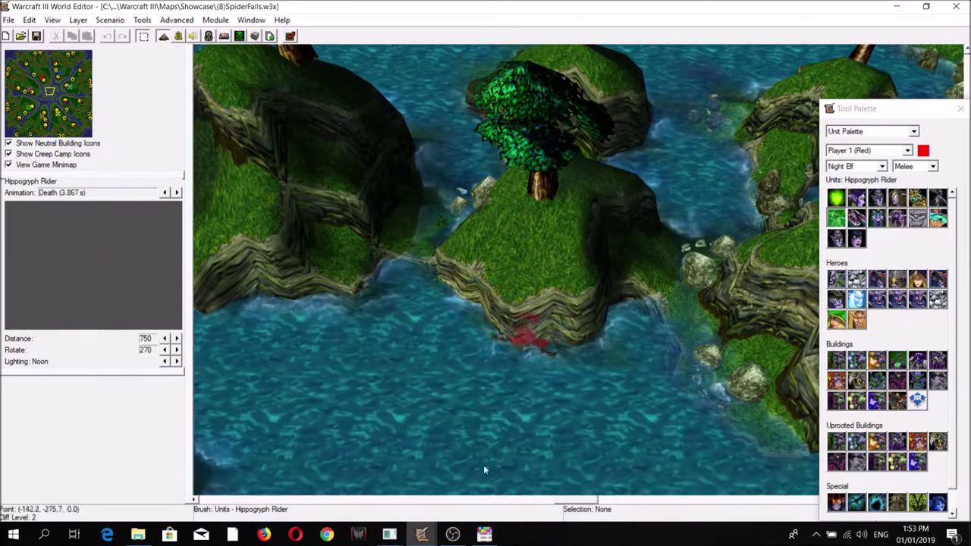
Step: Open RiddenHippoGryphV2.02.mdx in the model editor and zoom in on it
mouse_move(389, 534)
click(212, 478)
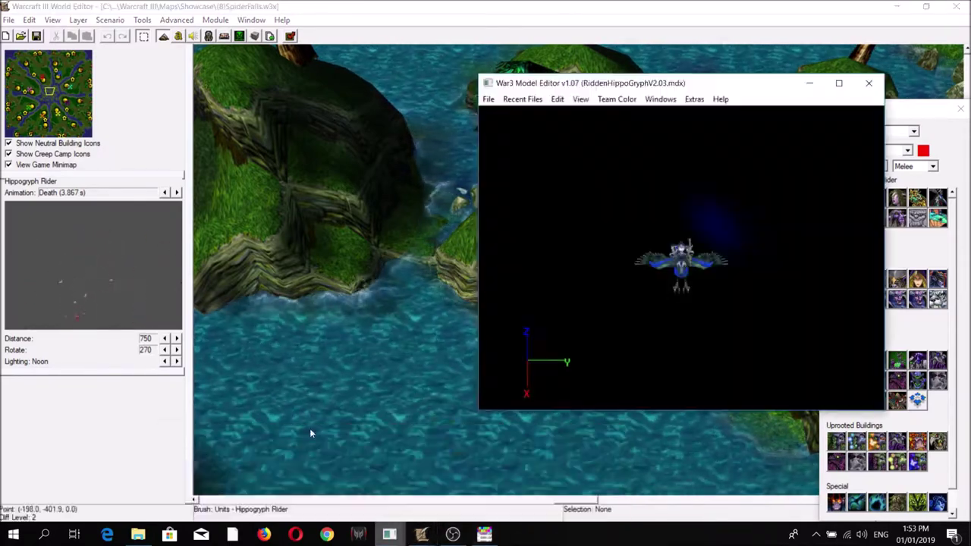
click(489, 99)
click(509, 132)
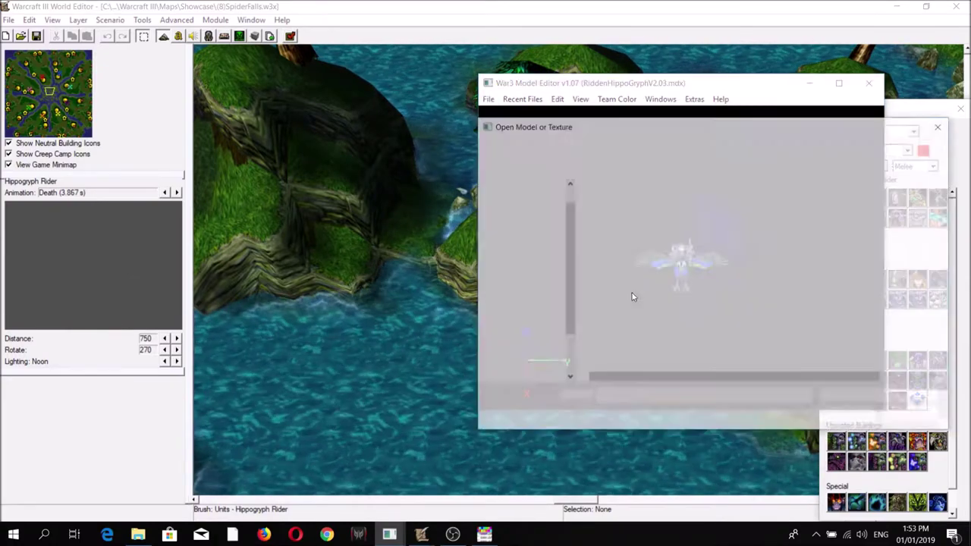
click(651, 271)
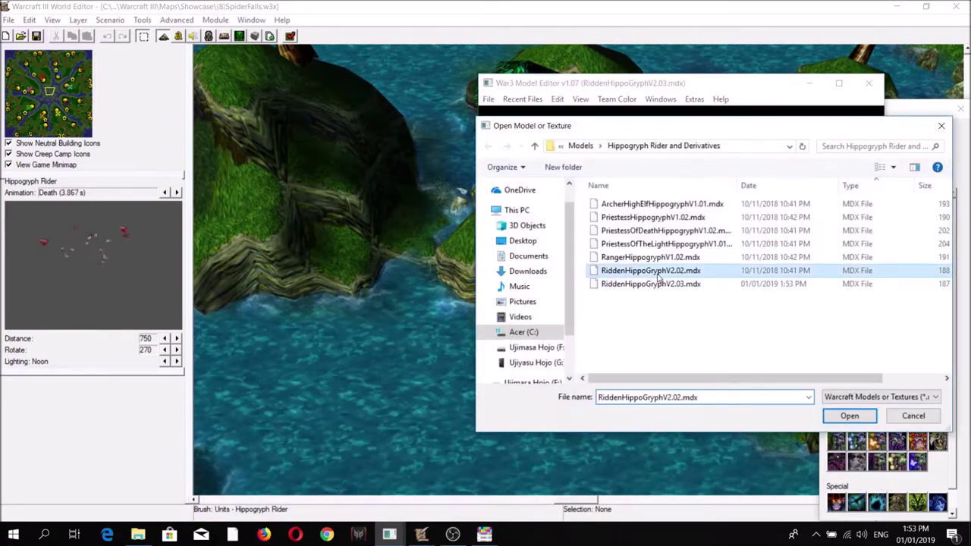
click(833, 422)
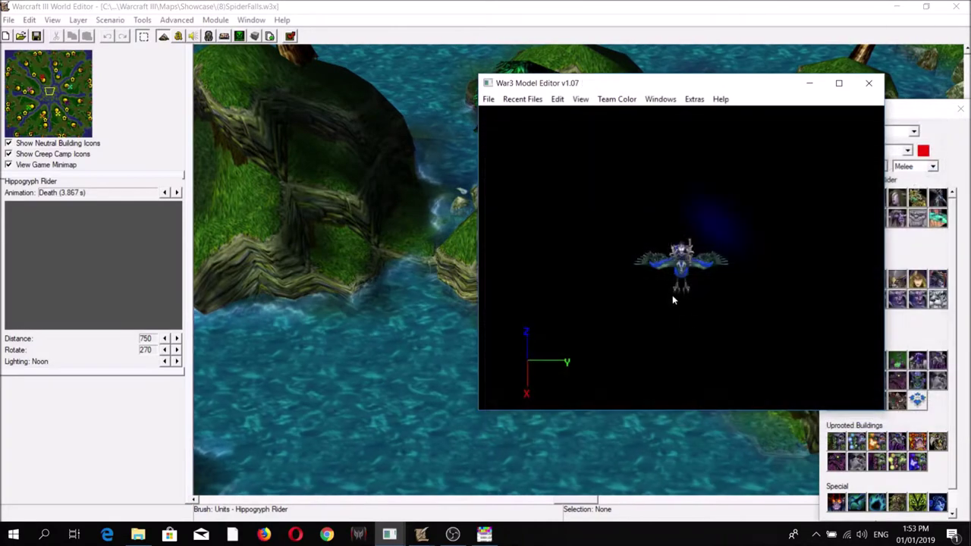
scroll(674, 298, up, 3)
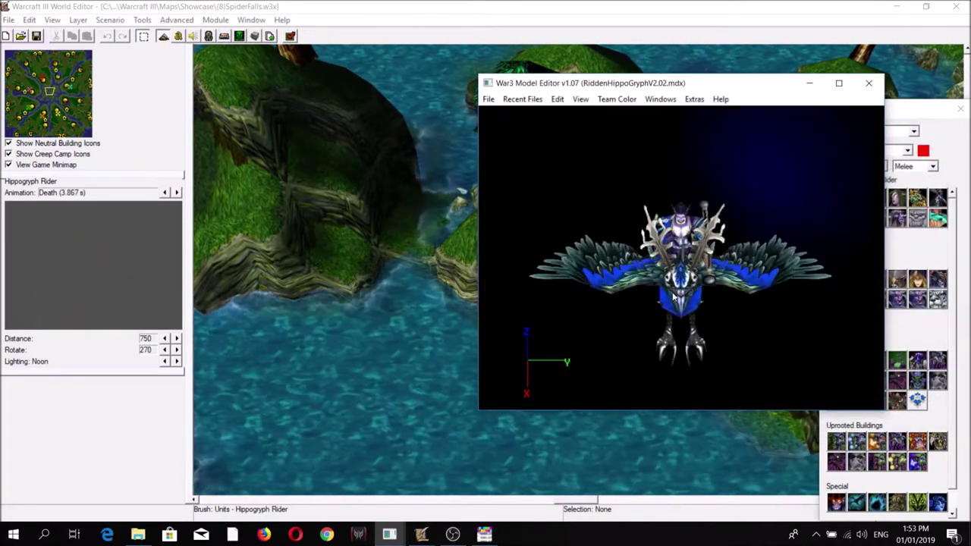
drag(581, 83, 573, 69)
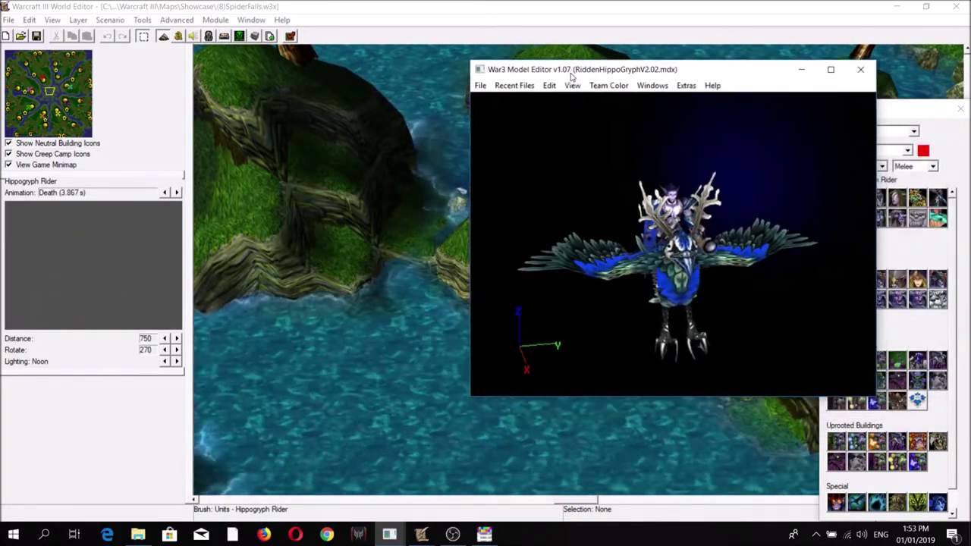
click(549, 85)
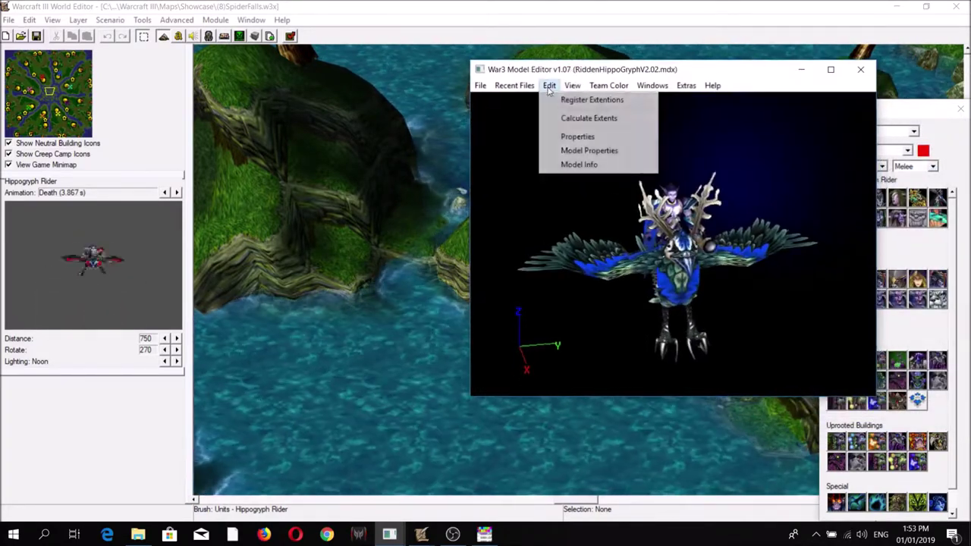
Step: Delete 'Ridden' from the model's name in Model Properties
click(563, 151)
click(486, 185)
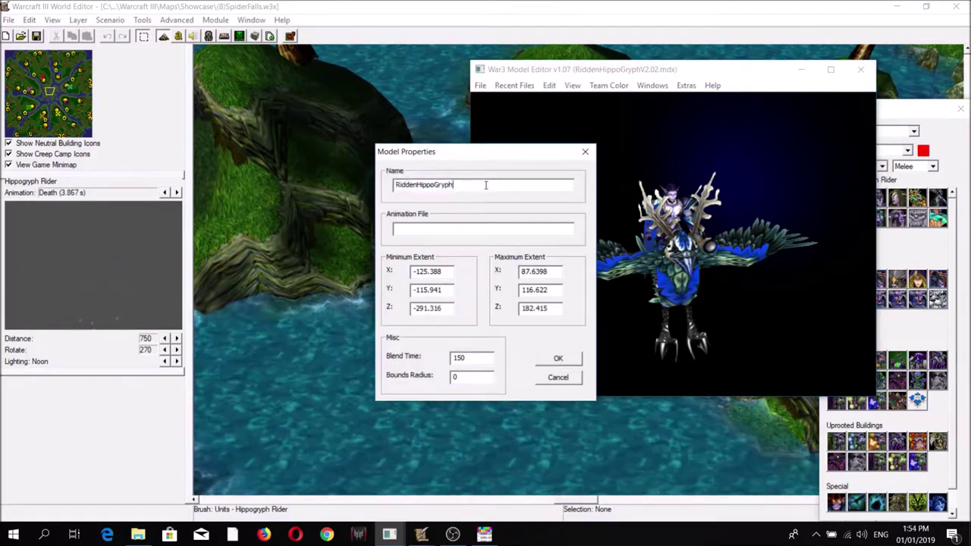
drag(418, 187, 395, 186)
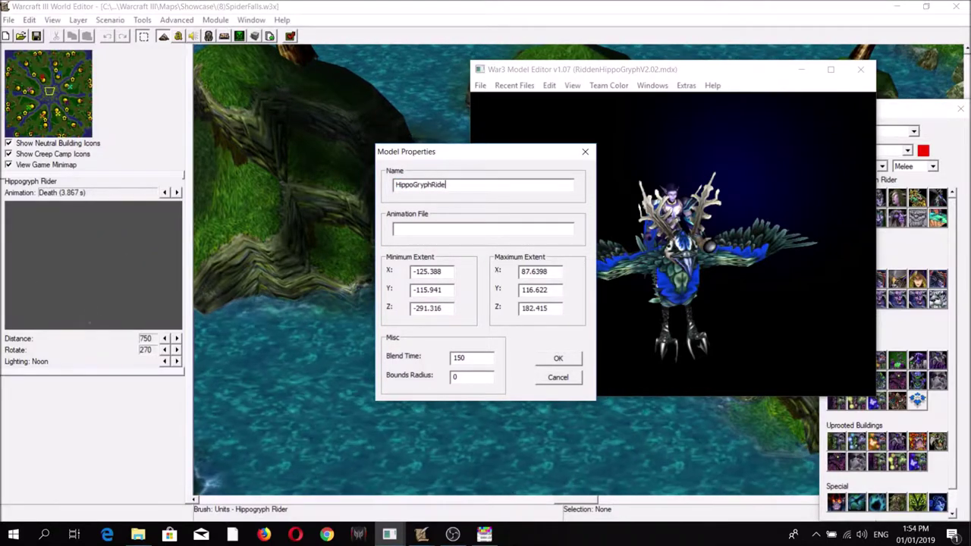
click(559, 358)
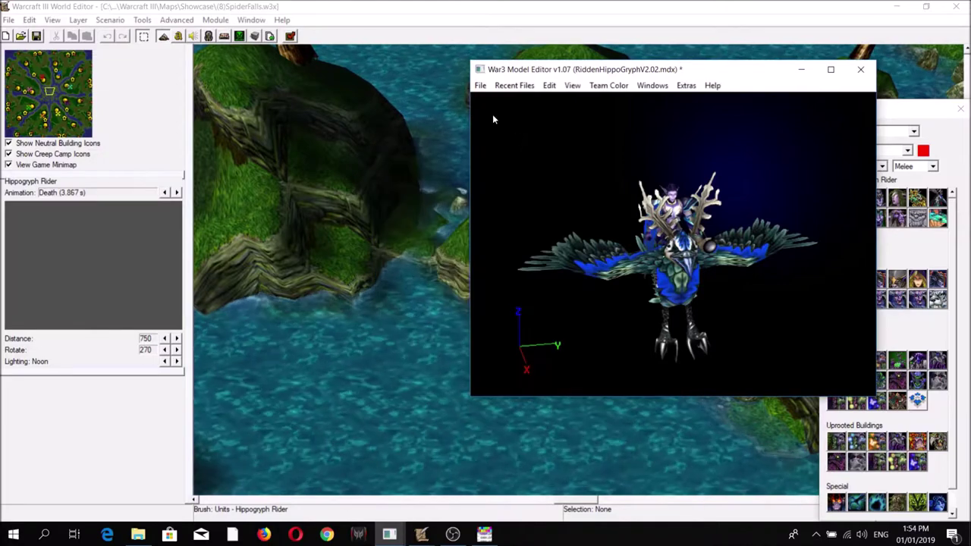
Step: Save the model as RiddenHippoGryphV2.03.mdl
click(480, 85)
click(501, 146)
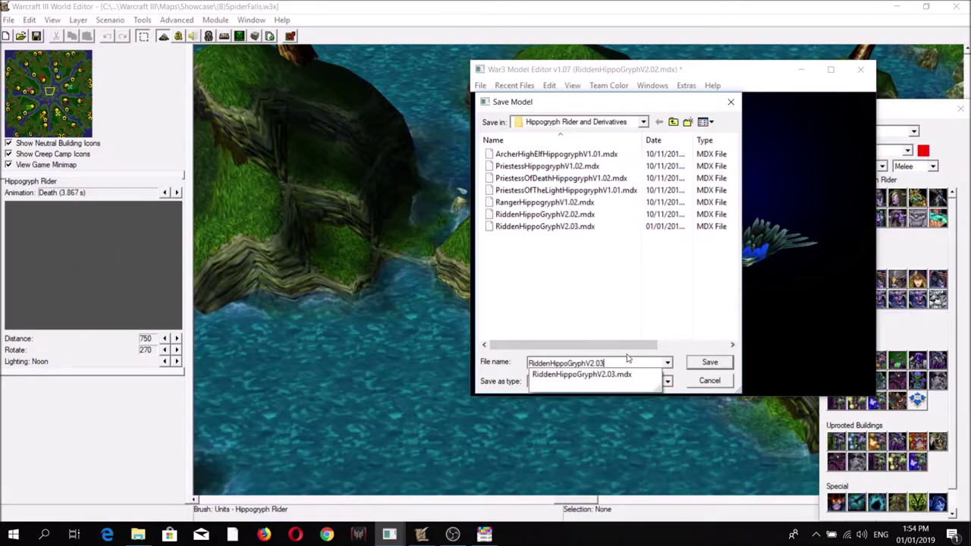
text(RiddenHippoGryphV2.03.m)
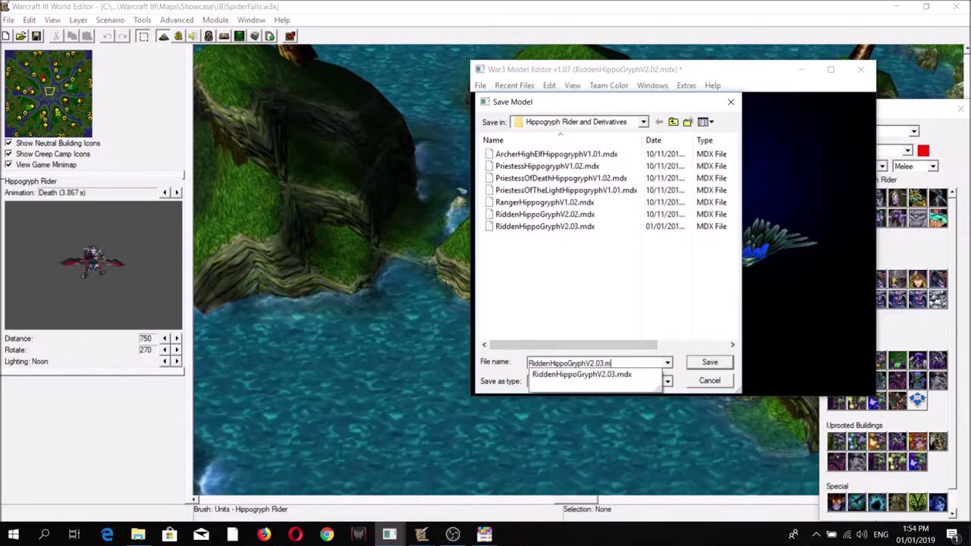
text(dl)
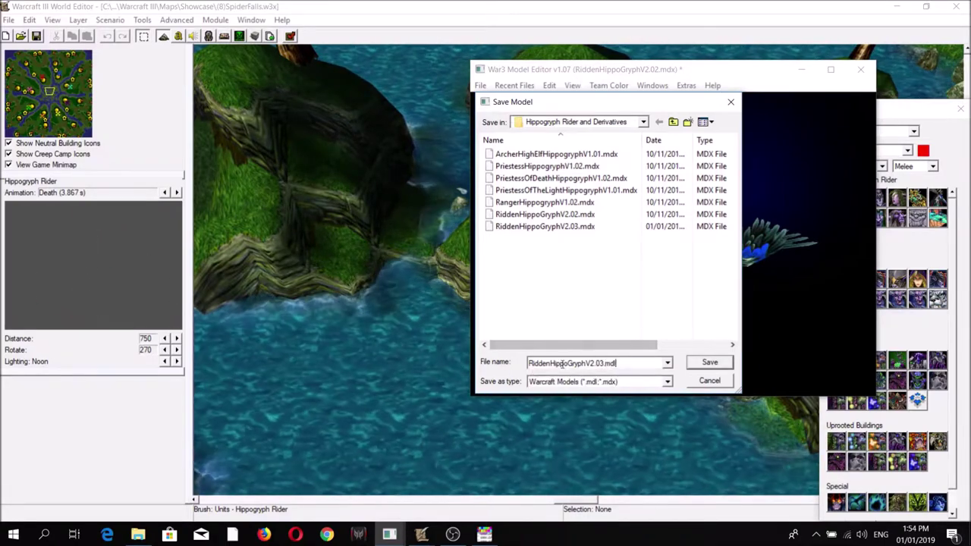
click(710, 363)
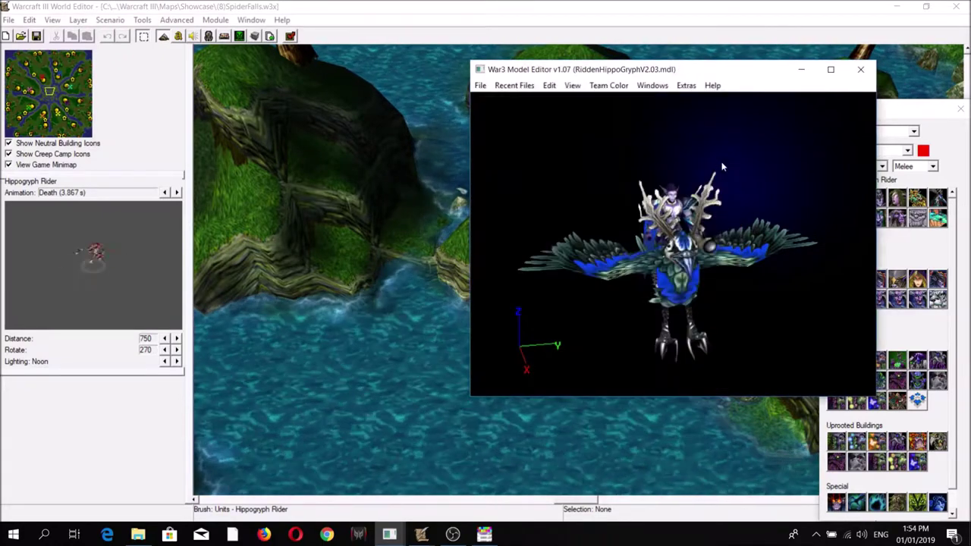
click(653, 85)
Step: Open RiddenHippoGryphV2.03.mdl and check SuperSpray05Bones and SuperSpray02F01 in the Node Manager
click(668, 132)
click(540, 119)
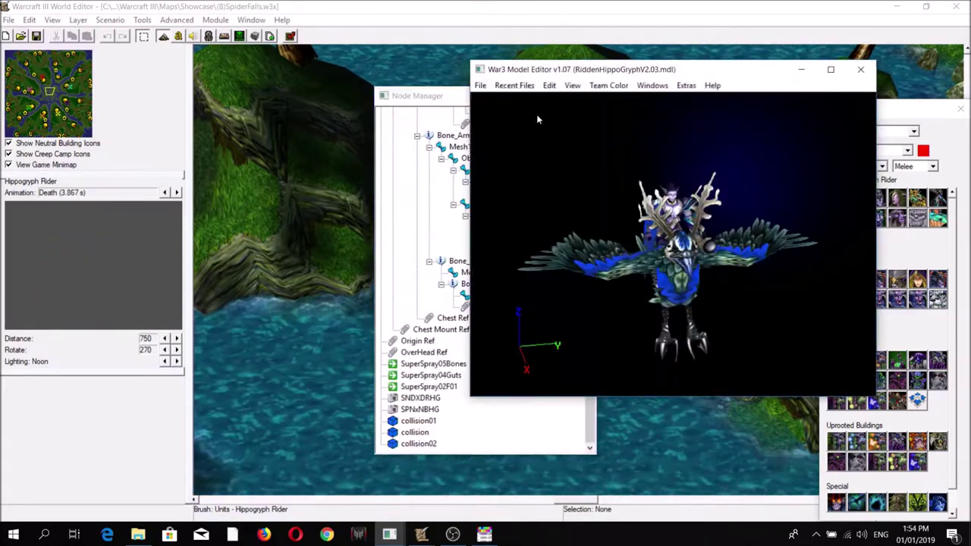
click(480, 85)
click(500, 118)
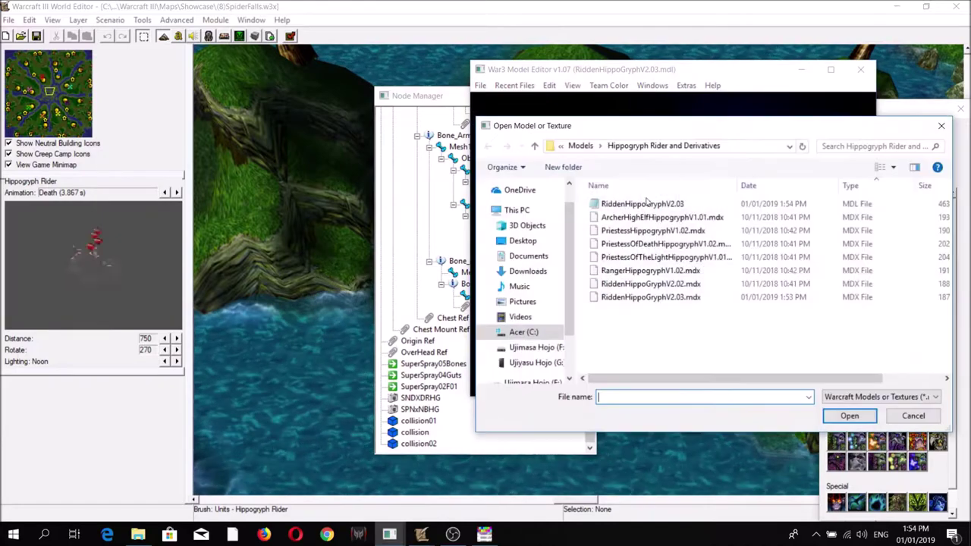
click(841, 419)
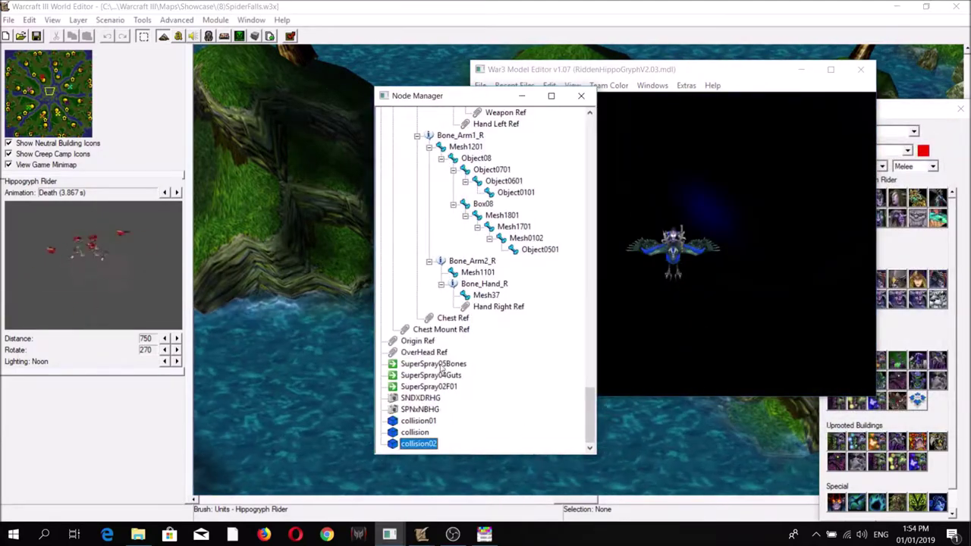
click(443, 365)
click(438, 387)
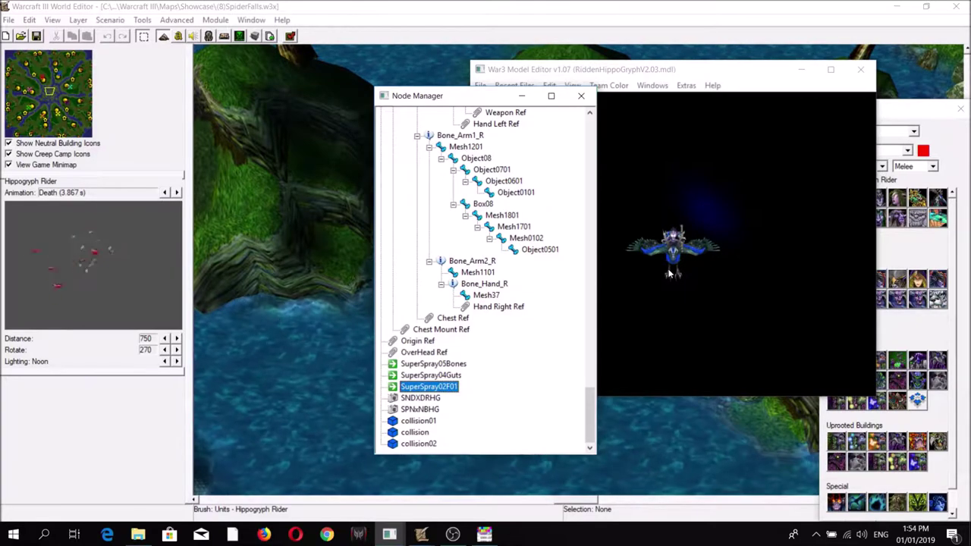
click(703, 198)
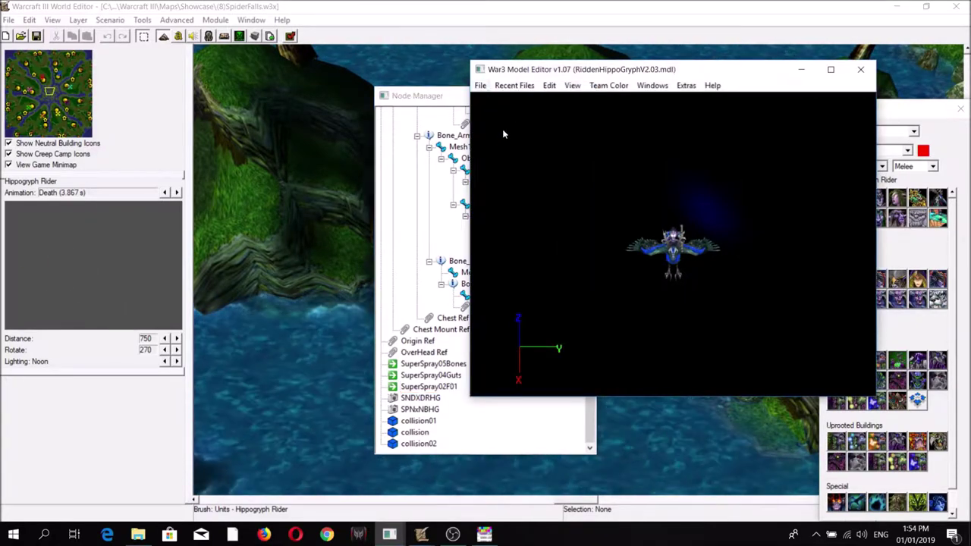
Step: Save the model as RiddenHippoGryphV2.03.mdx, replacing the existing file
click(480, 85)
click(514, 152)
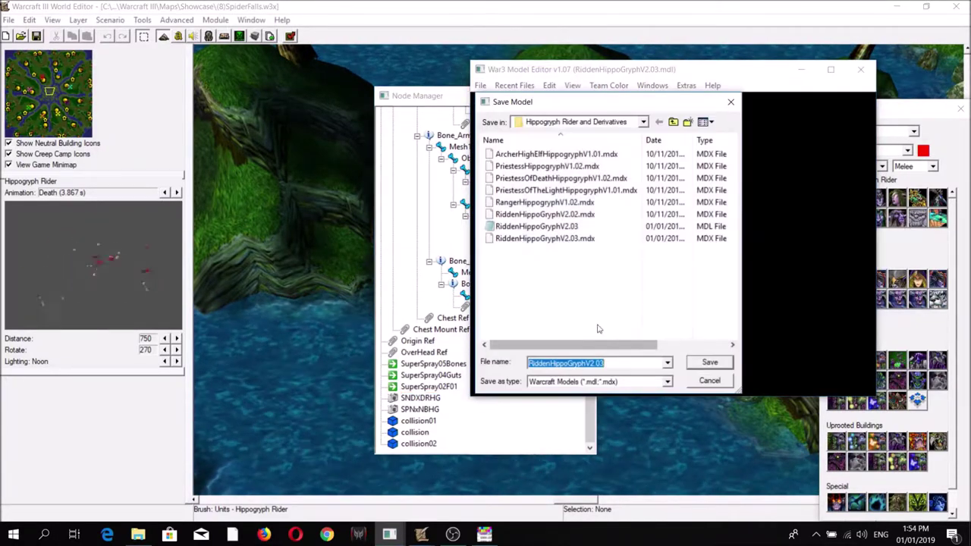
click(607, 363)
text(.m)
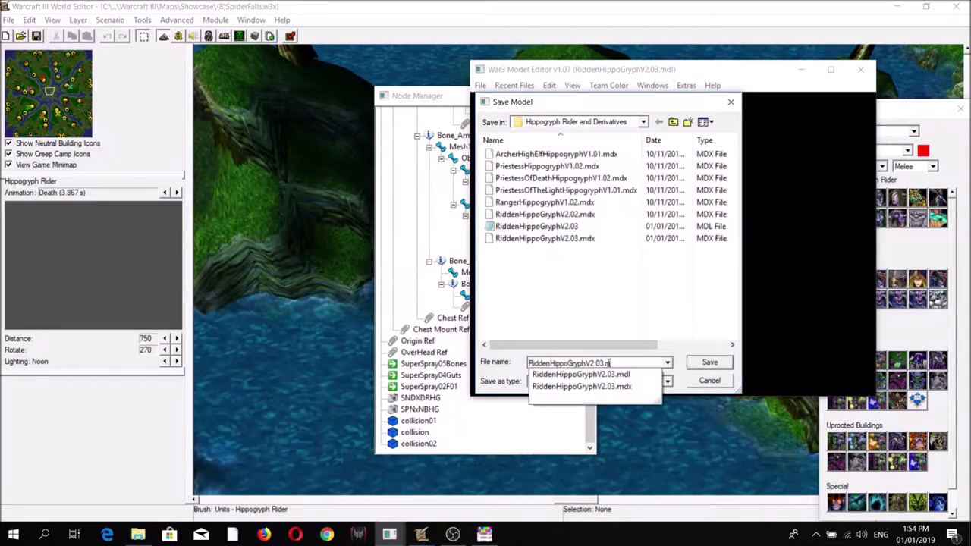
text(dx)
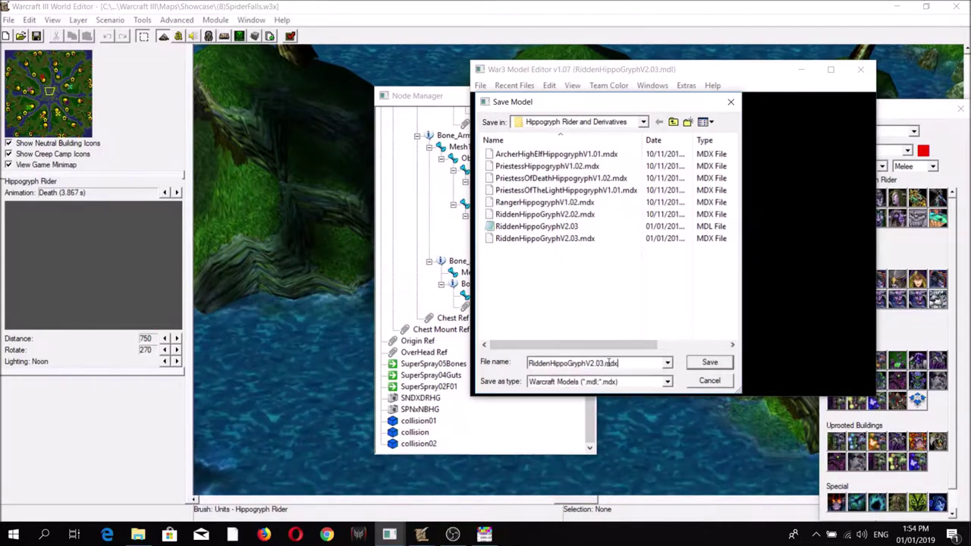
click(709, 362)
click(523, 271)
Step: Reopen RiddenHippoGryphV2.03.mdx and bring its node tree forward
click(480, 85)
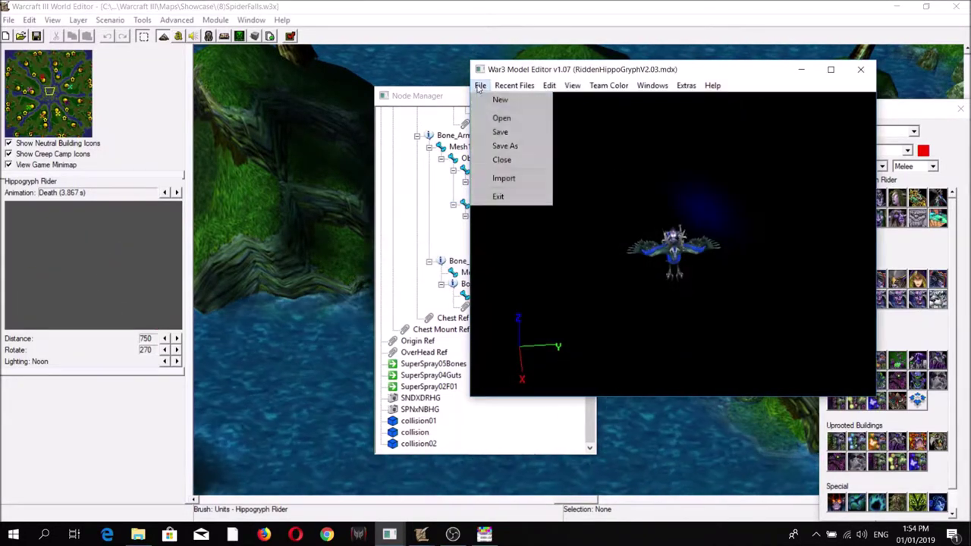
click(497, 112)
click(660, 298)
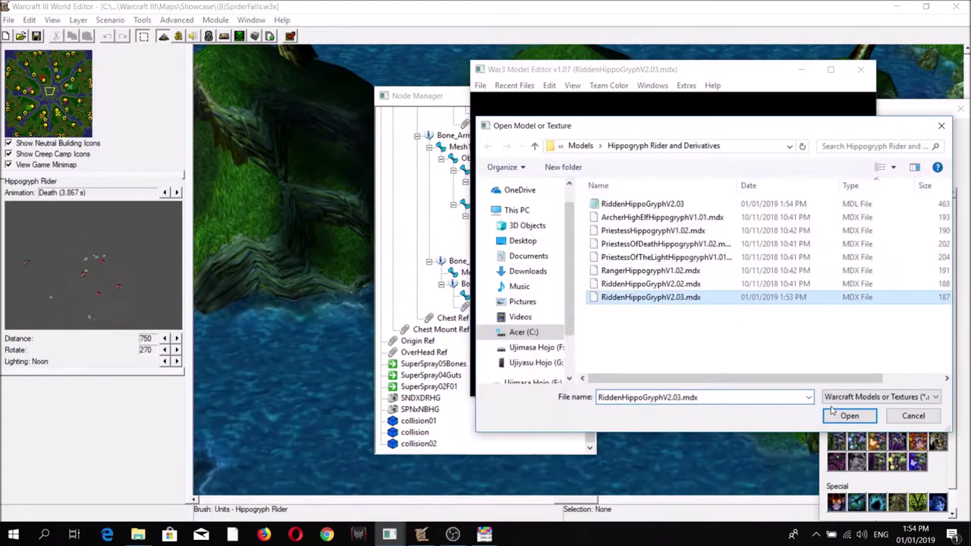
double_click(660, 298)
click(514, 438)
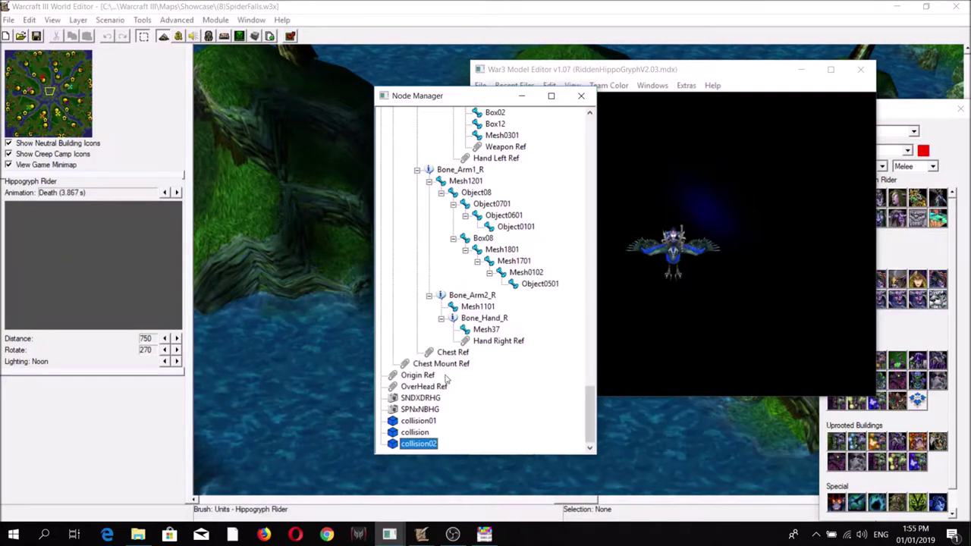
mouse_move(487, 536)
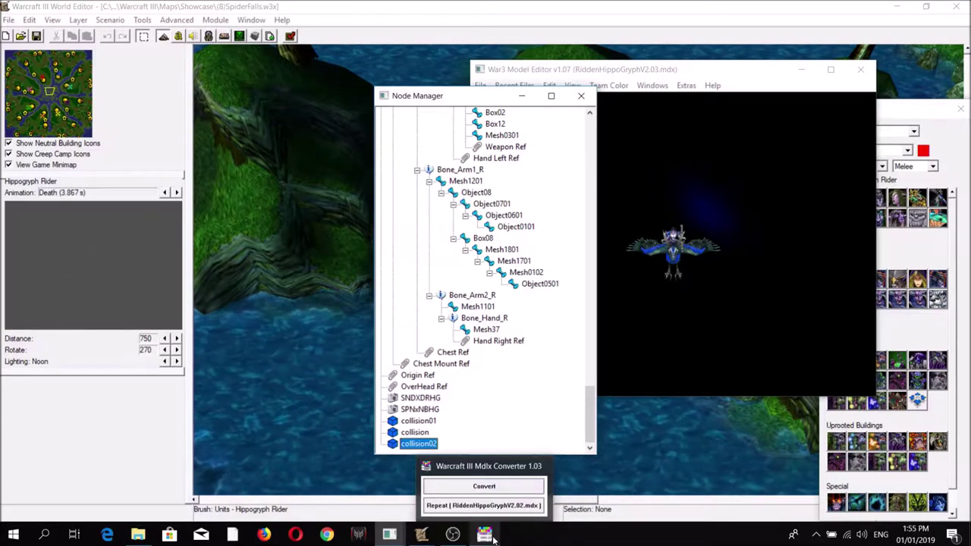
Step: Convert RiddenHippoGryphV2.03.mdl to MDX in the Mdlx Converter and dismiss the result
click(486, 536)
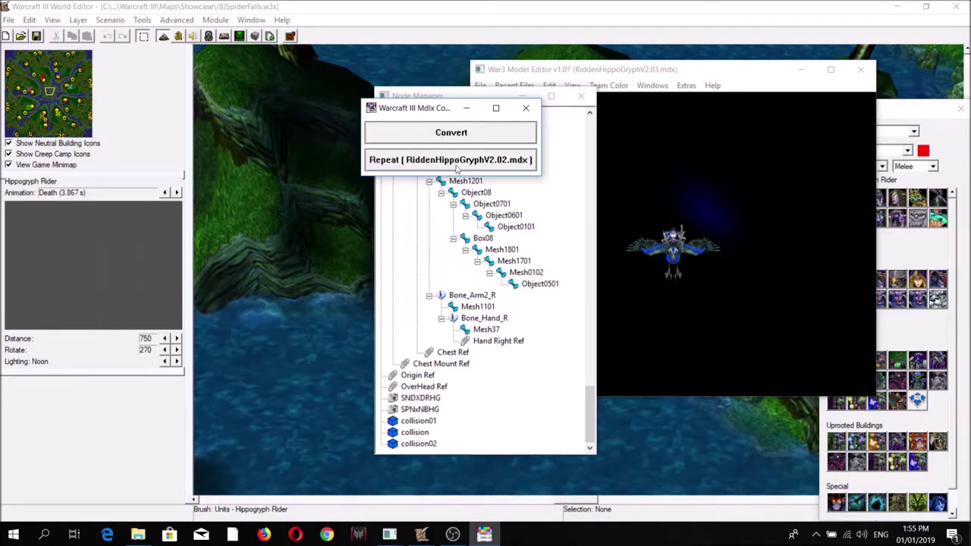
click(452, 135)
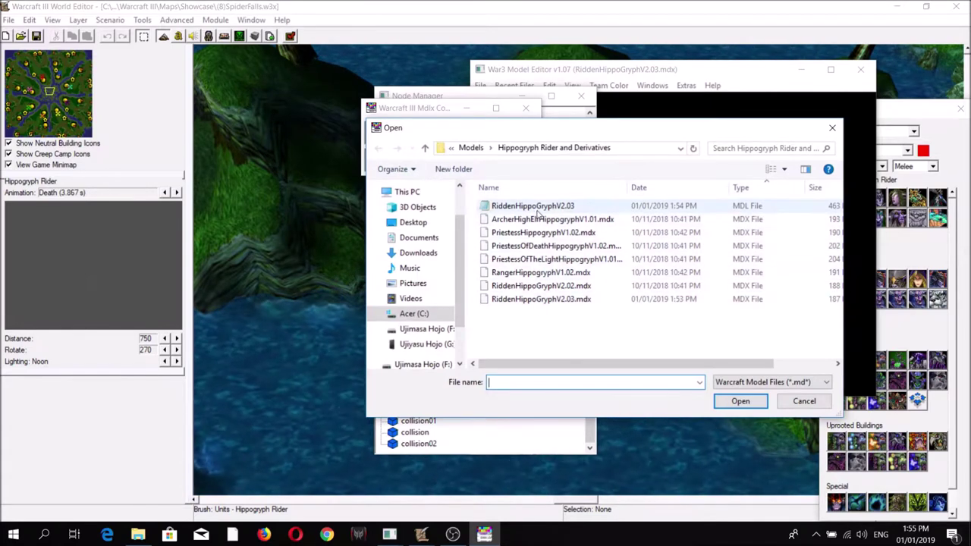
click(537, 210)
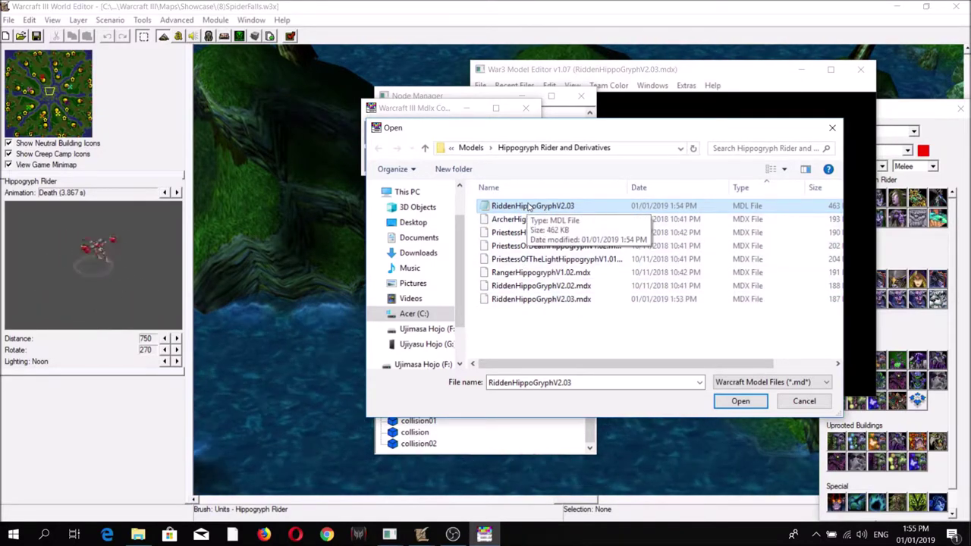
click(740, 401)
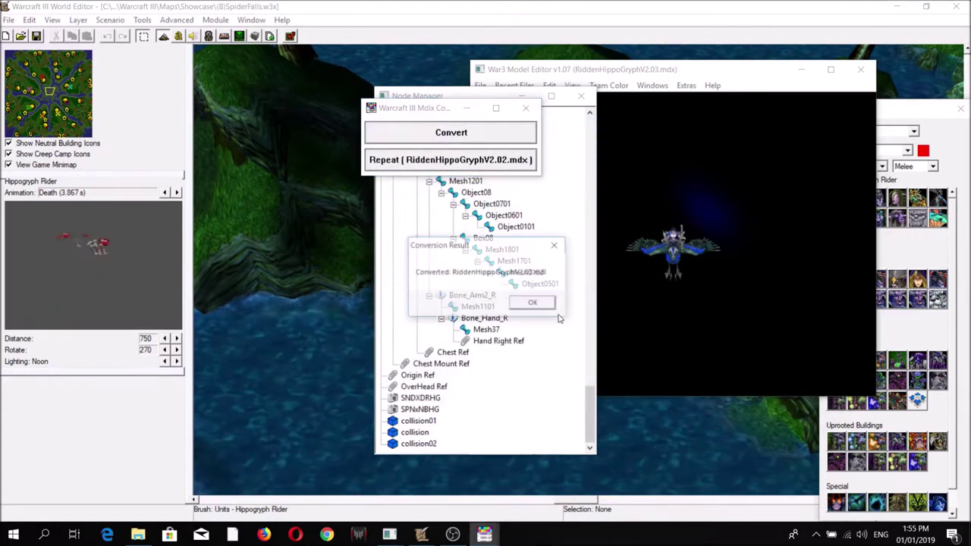
click(533, 302)
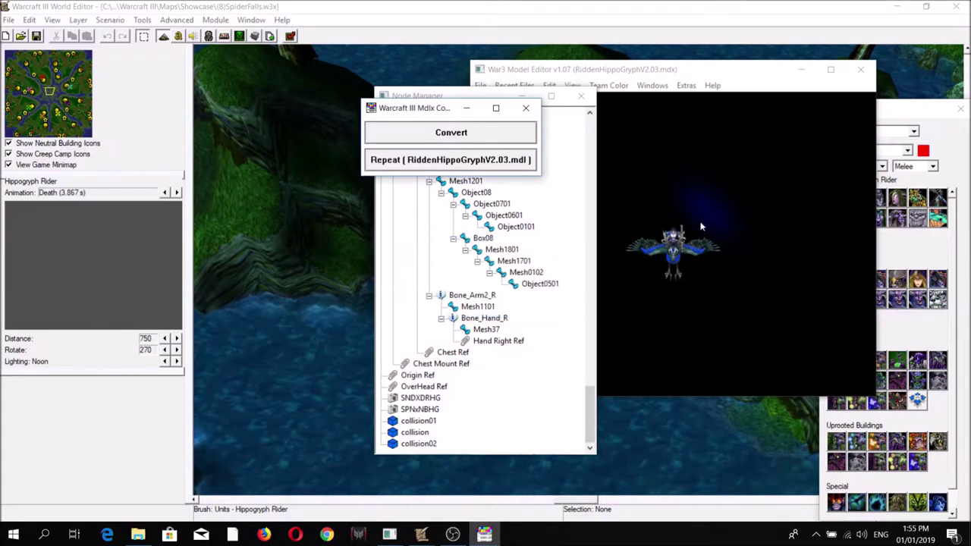
click(606, 158)
Step: Open the converted RiddenHippoGryphV2.03.mdx in the model editor
click(481, 85)
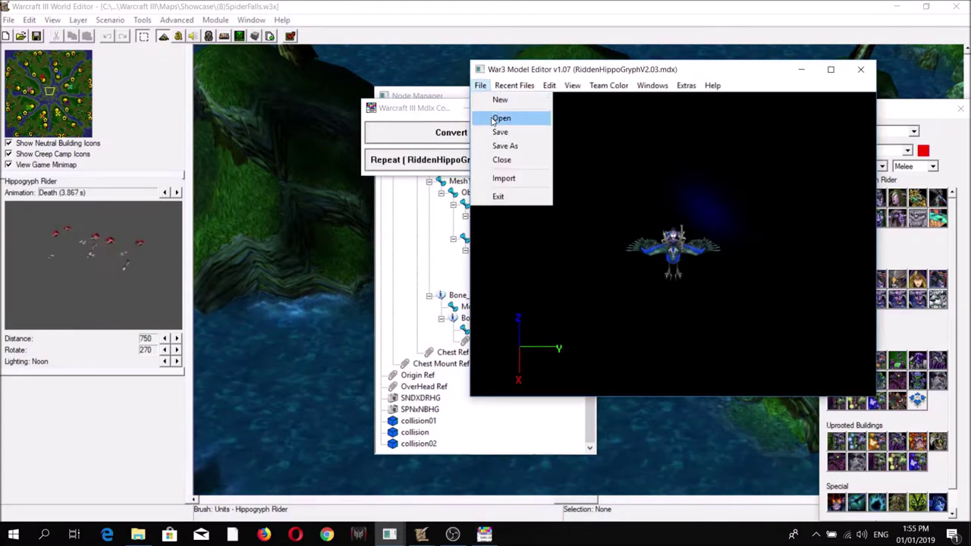
click(501, 119)
click(640, 298)
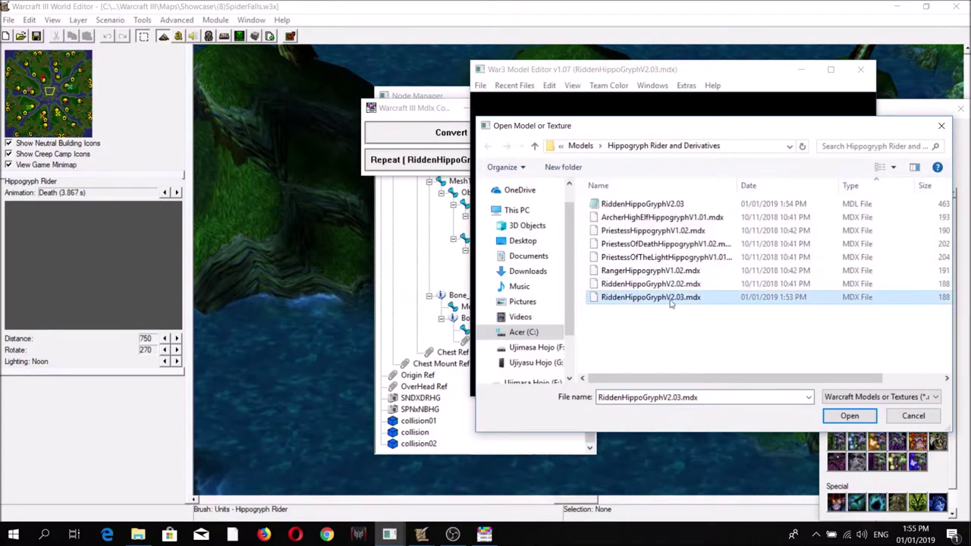
click(850, 415)
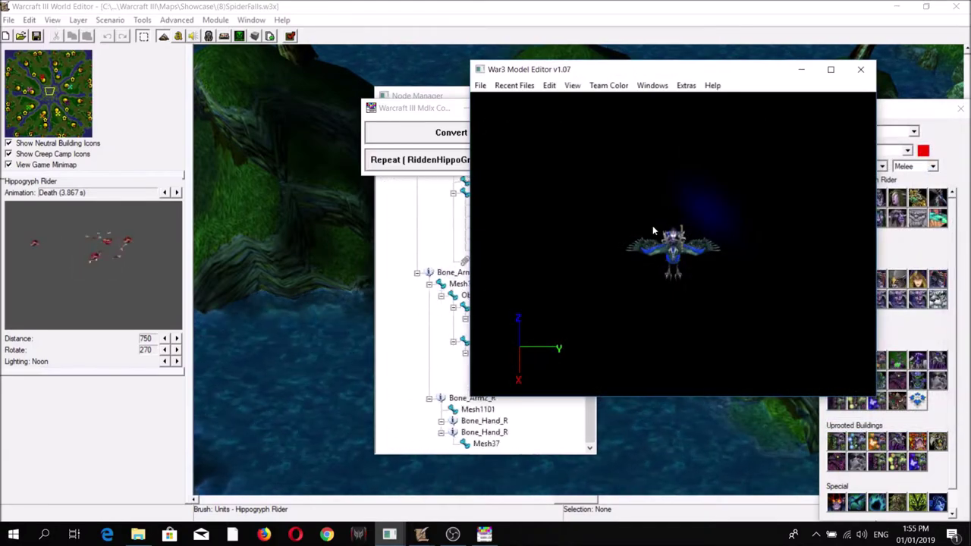
Step: Check in Model Properties that the model is named HippoGryphRider, closing without changes
scroll(646, 240, up, 3)
click(550, 85)
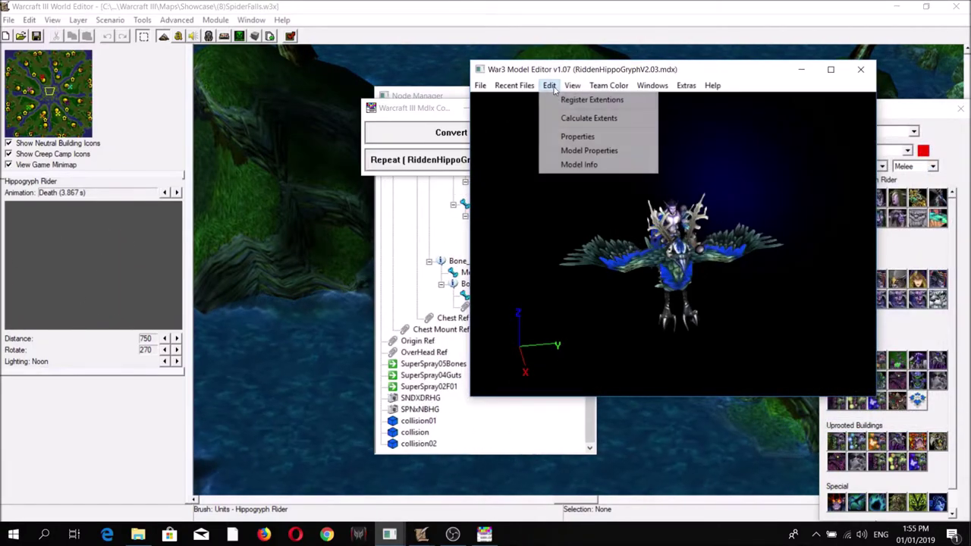
click(589, 150)
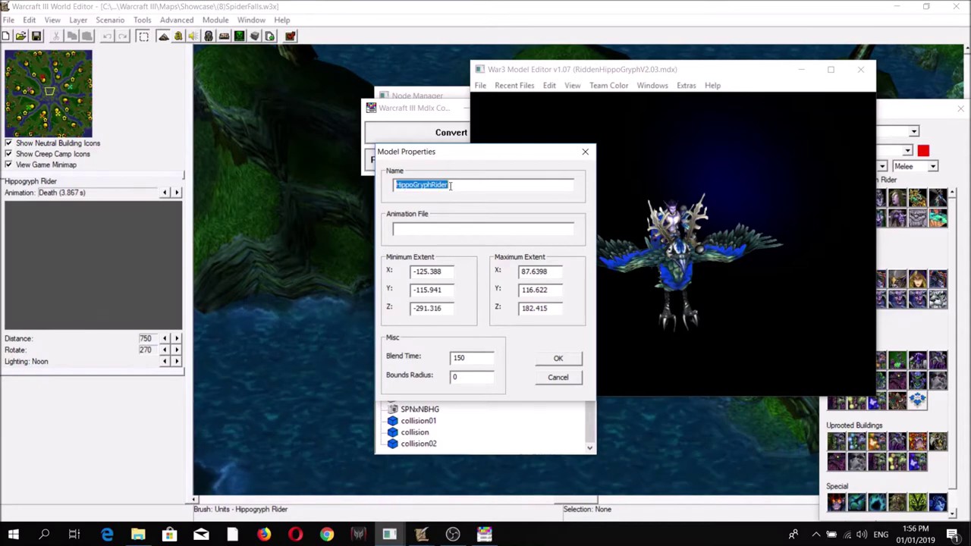
click(559, 378)
Step: Inspect the SuperSpray05Bones, SuperSpray04Guts and SuperSpray02F01 emitters in the node list
click(425, 365)
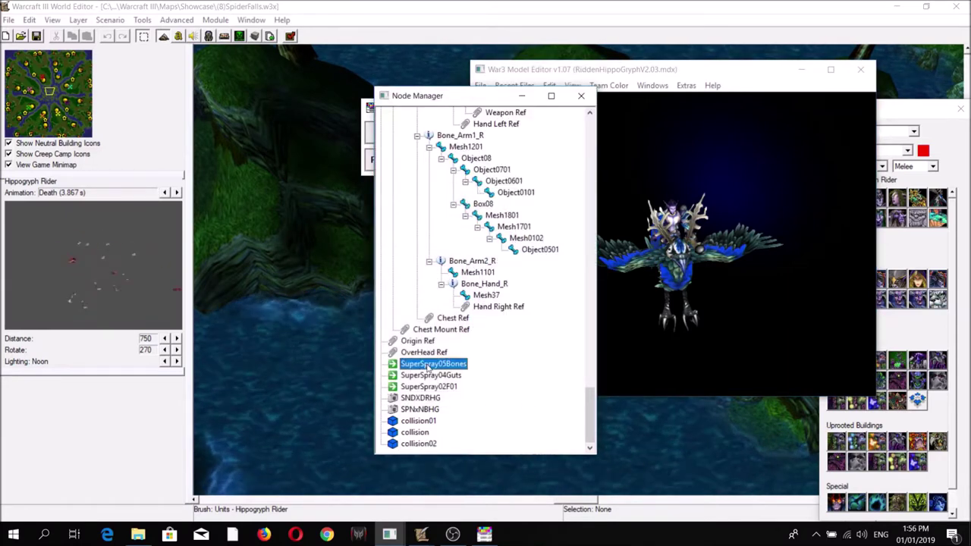
click(420, 376)
click(422, 387)
click(422, 364)
click(419, 376)
click(419, 387)
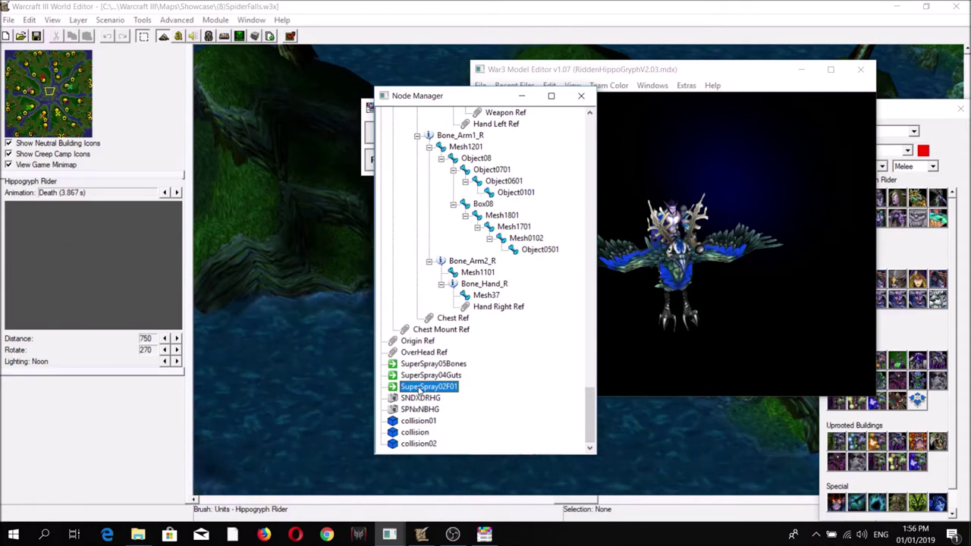
click(420, 376)
click(421, 364)
click(420, 375)
click(421, 388)
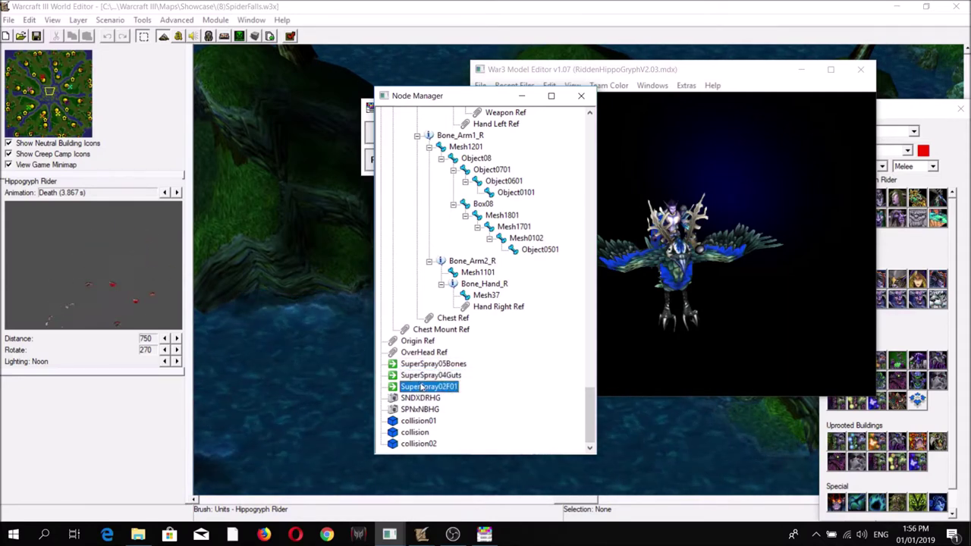